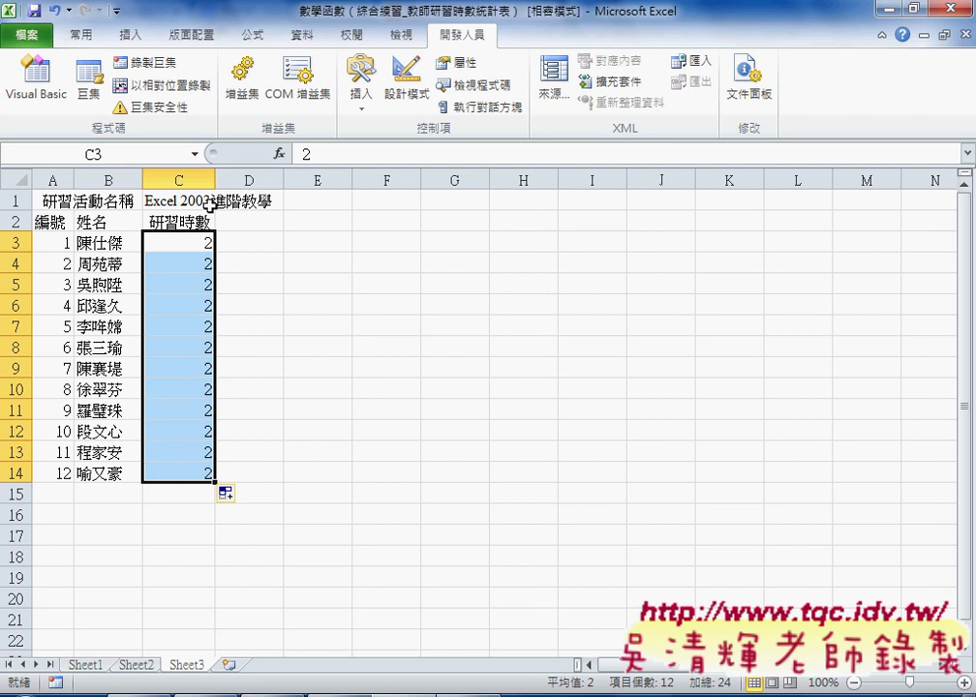
Step: On Sheet1, select cell C2 and start inserting a function there
click(101, 243)
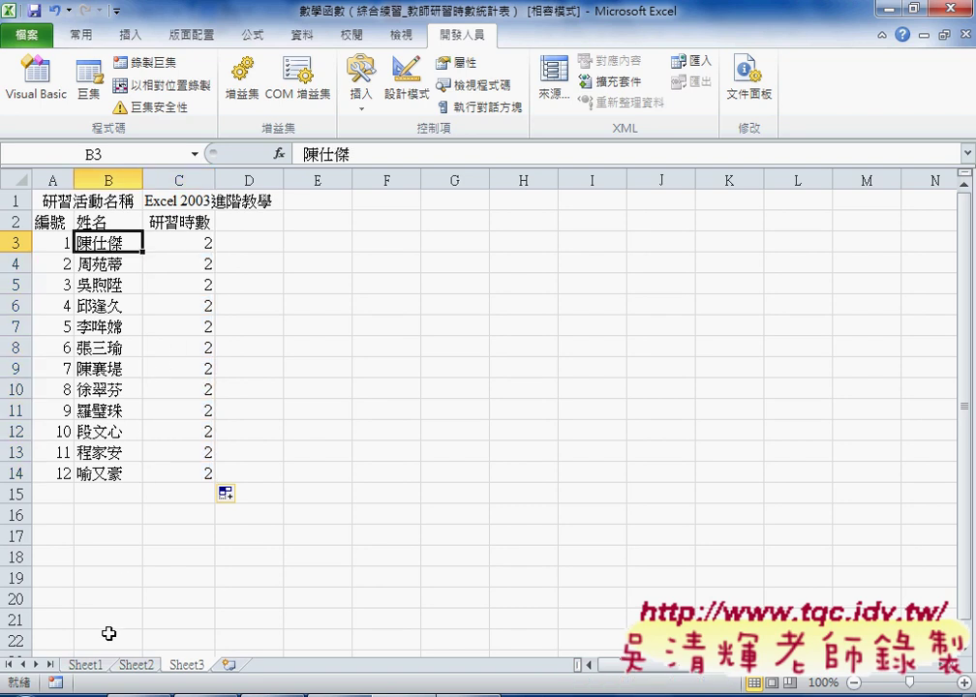
click(87, 668)
click(168, 223)
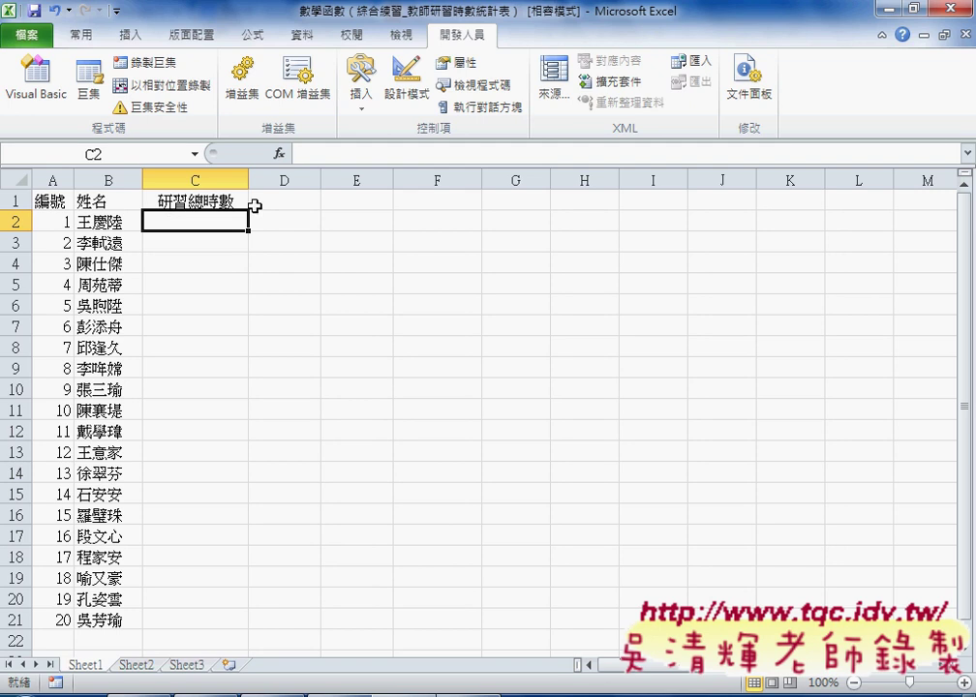
click(279, 153)
Step: Pick SUMIF from the 數學與三角函數 category and move its arguments dialog aside
click(478, 261)
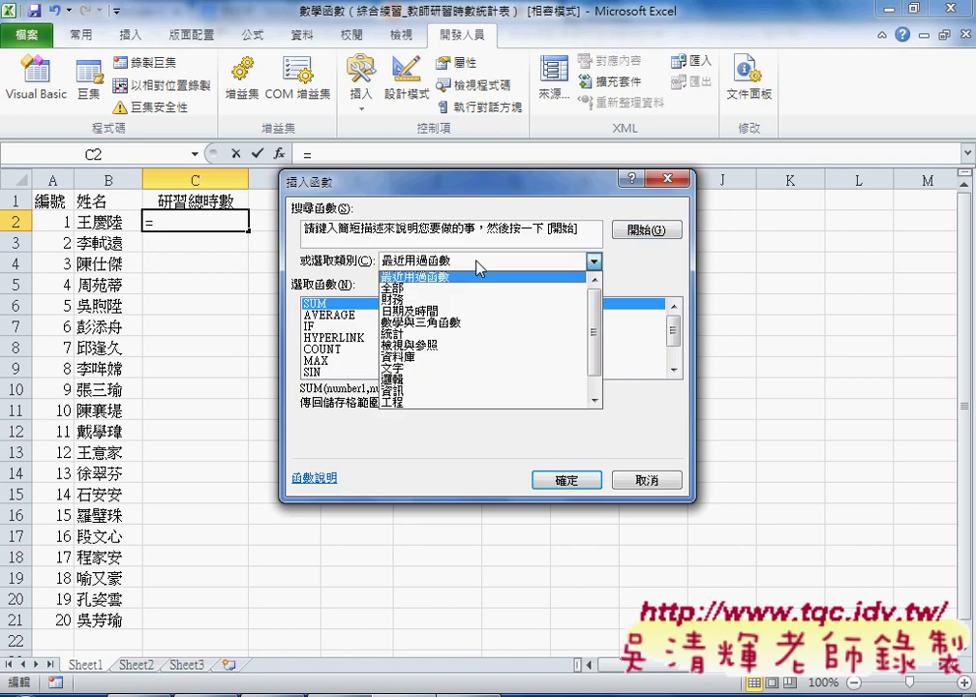
click(479, 330)
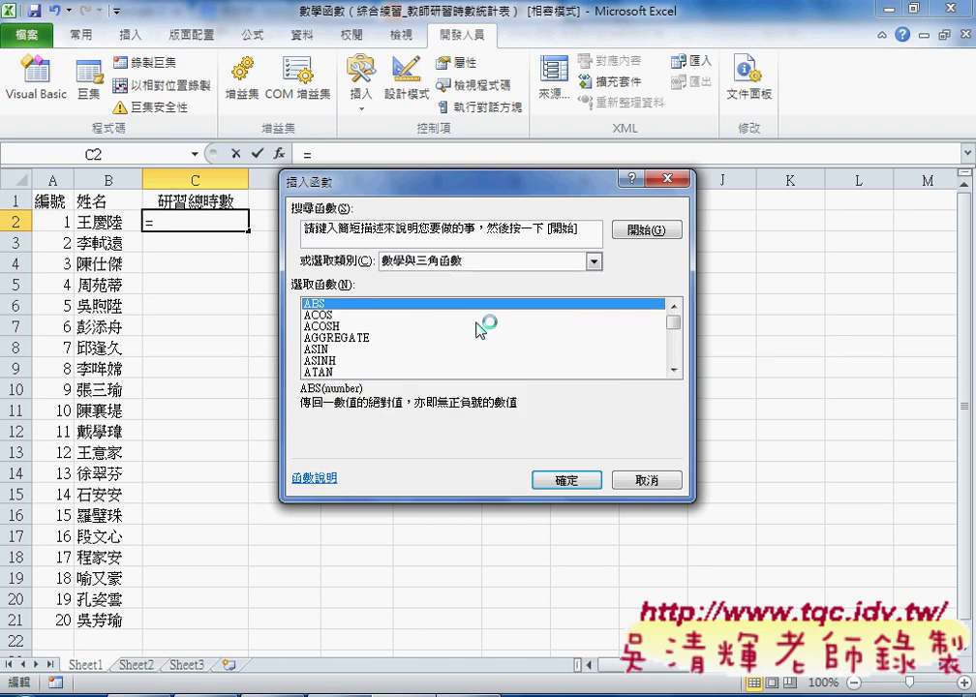
drag(675, 324, 676, 355)
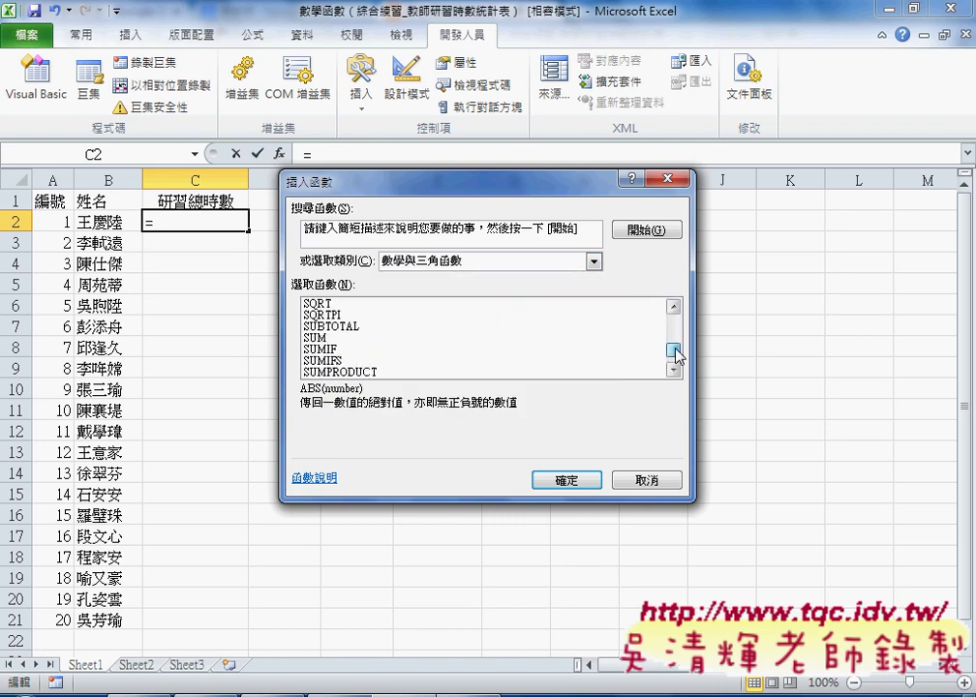
click(346, 350)
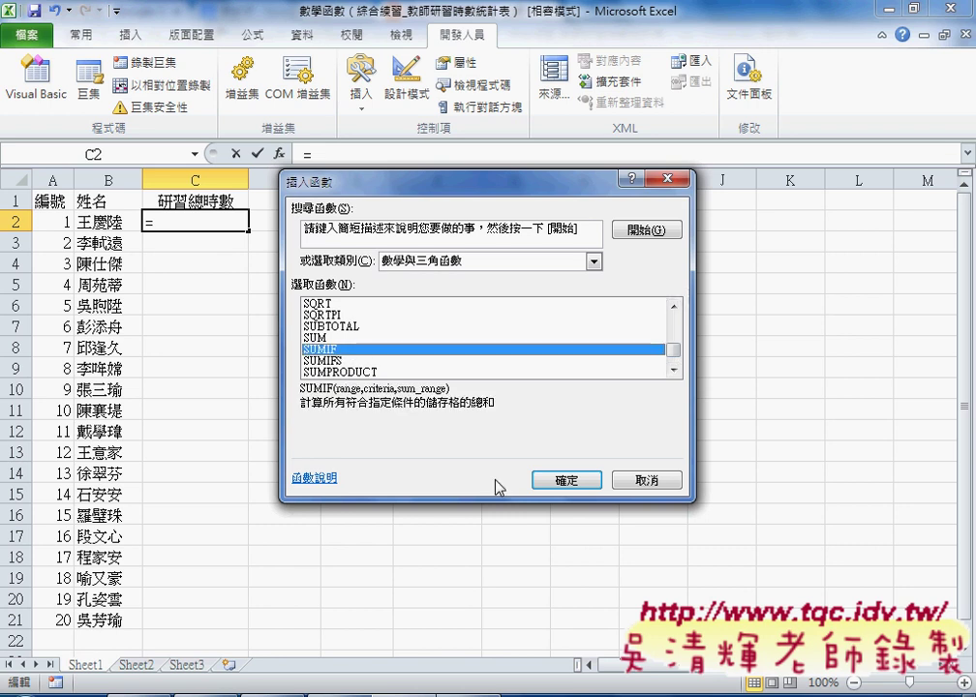
click(567, 480)
drag(447, 225, 603, 232)
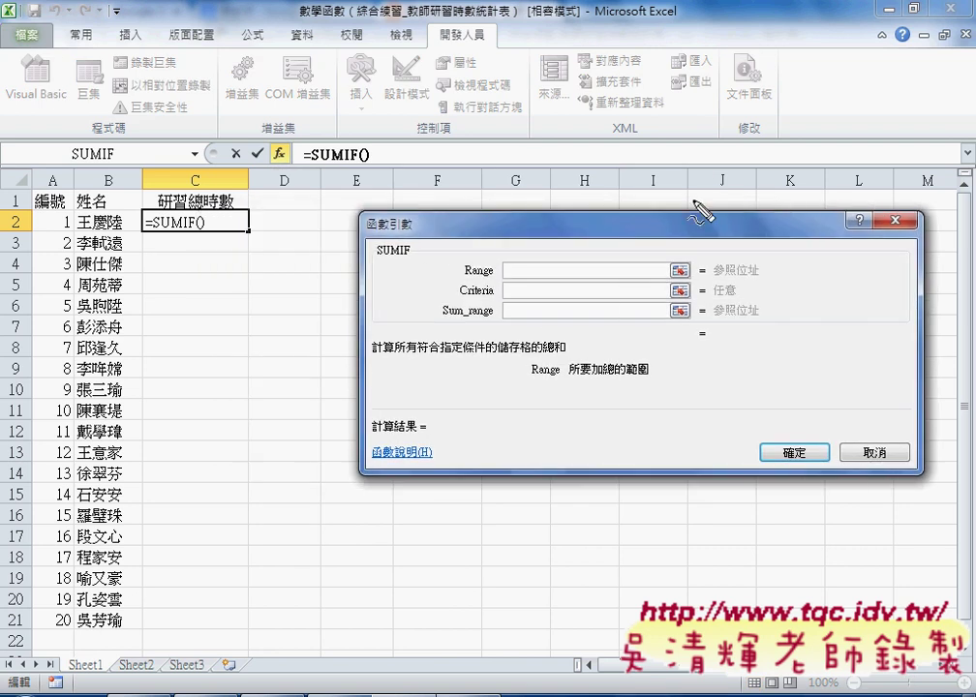
Step: Annotate the Range, Criteria and Sum_range arguments and the B2 name with pen marks, then clear them
drag(465, 278, 493, 278)
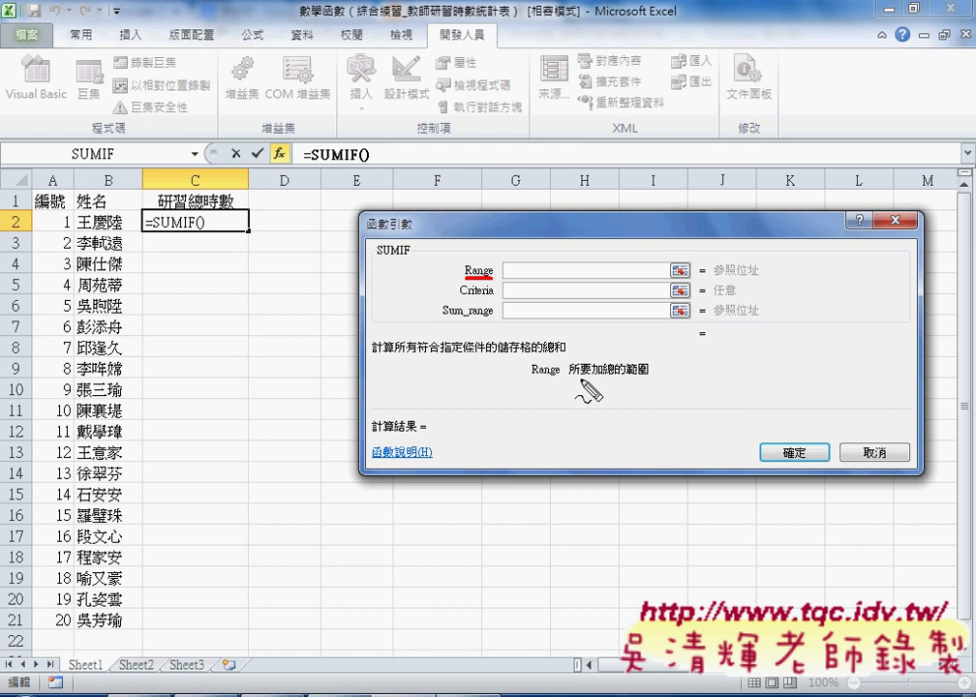
drag(578, 376, 648, 376)
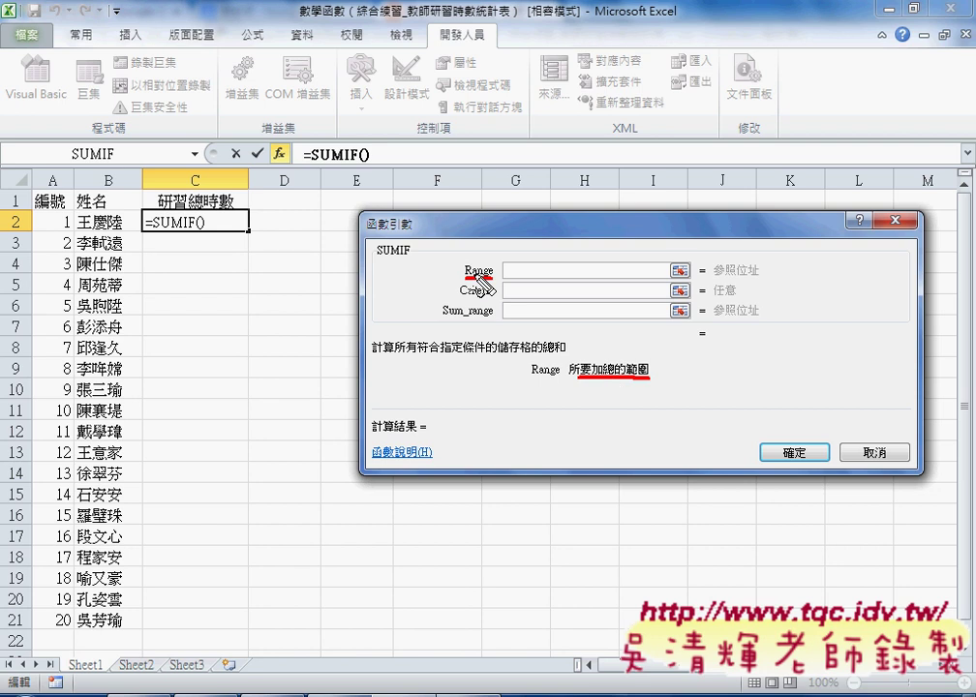
drag(465, 298, 492, 298)
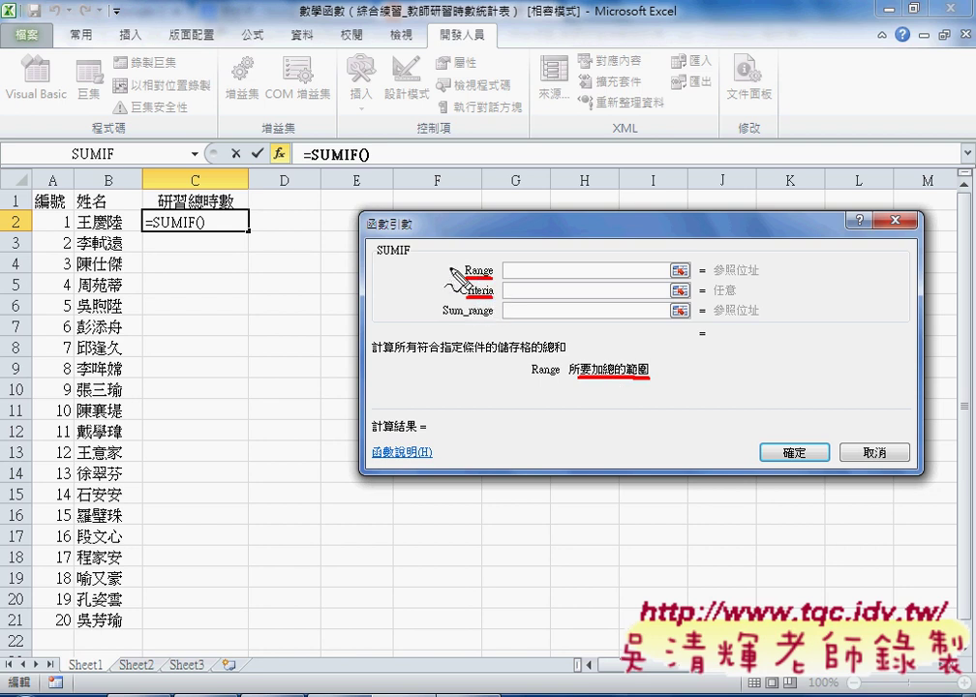
mouse_move(447, 263)
mouse_down()
mouse_move(431, 289)
mouse_move(451, 291)
mouse_up()
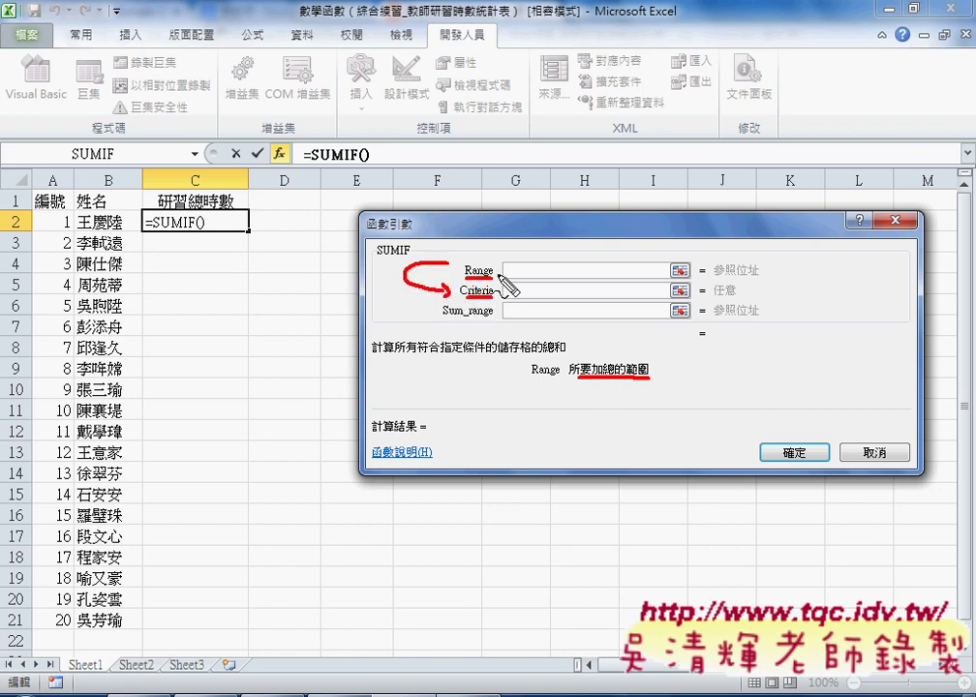
drag(138, 214, 126, 238)
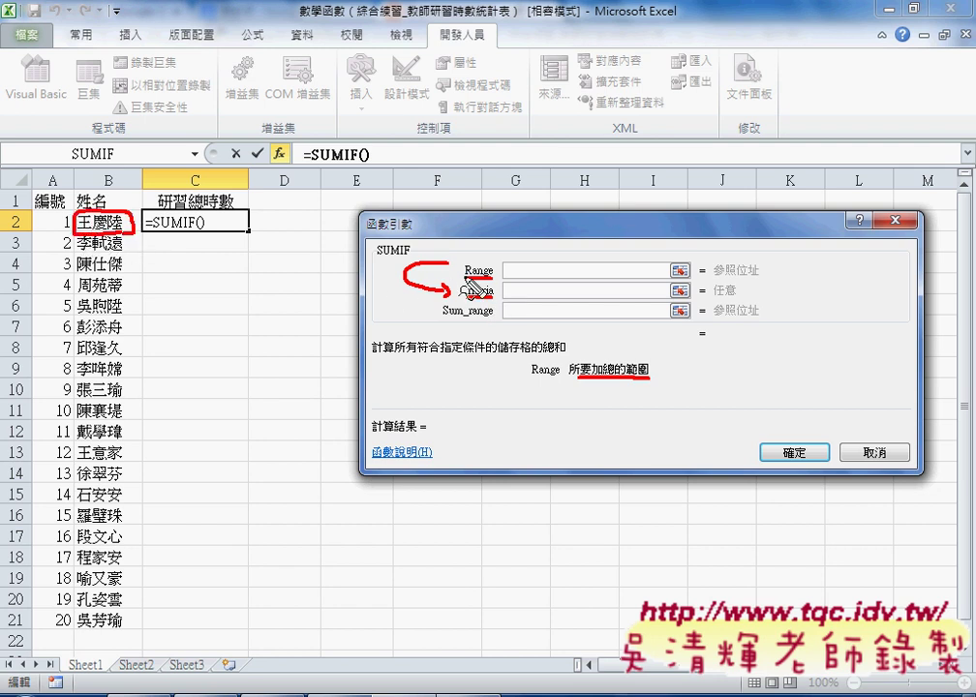
mouse_move(465, 275)
mouse_down()
mouse_move(484, 259)
mouse_move(500, 274)
mouse_move(467, 278)
mouse_up()
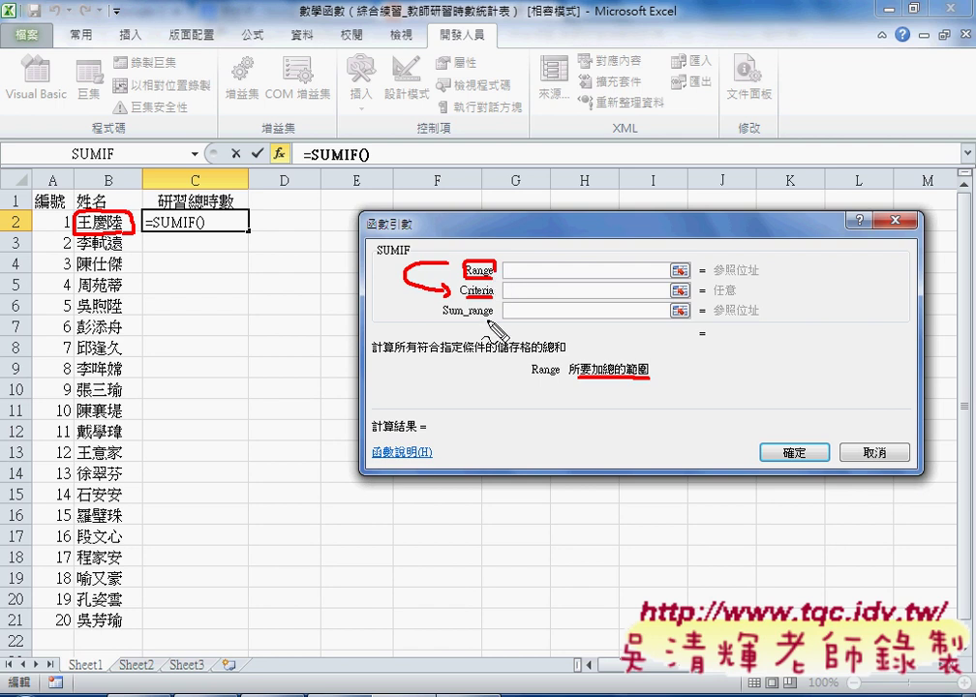
mouse_move(493, 321)
mouse_down()
mouse_move(440, 321)
mouse_move(498, 318)
mouse_up()
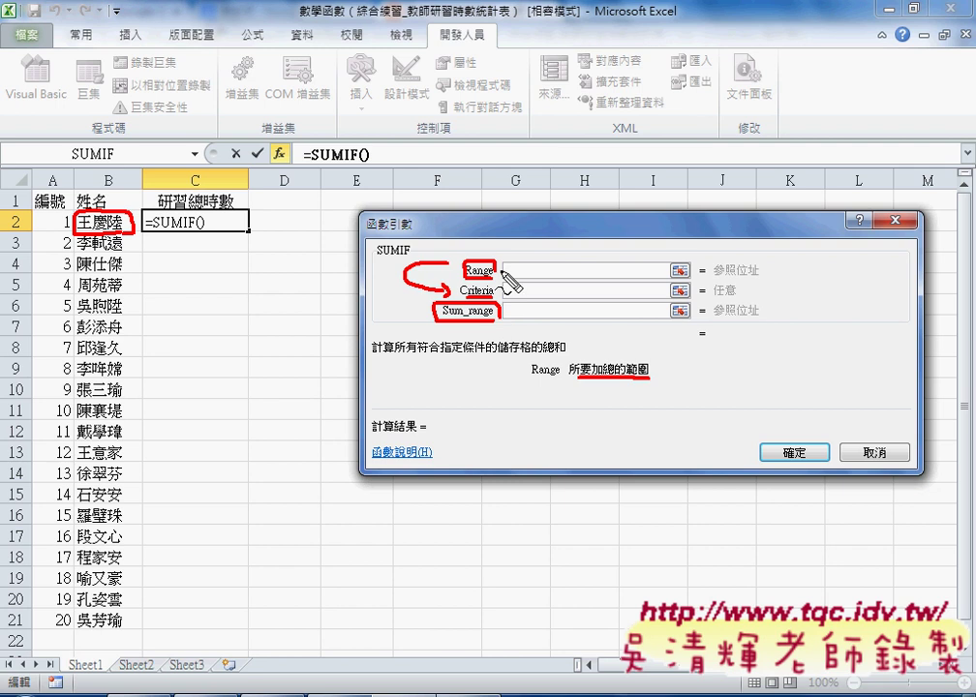
key(Escape)
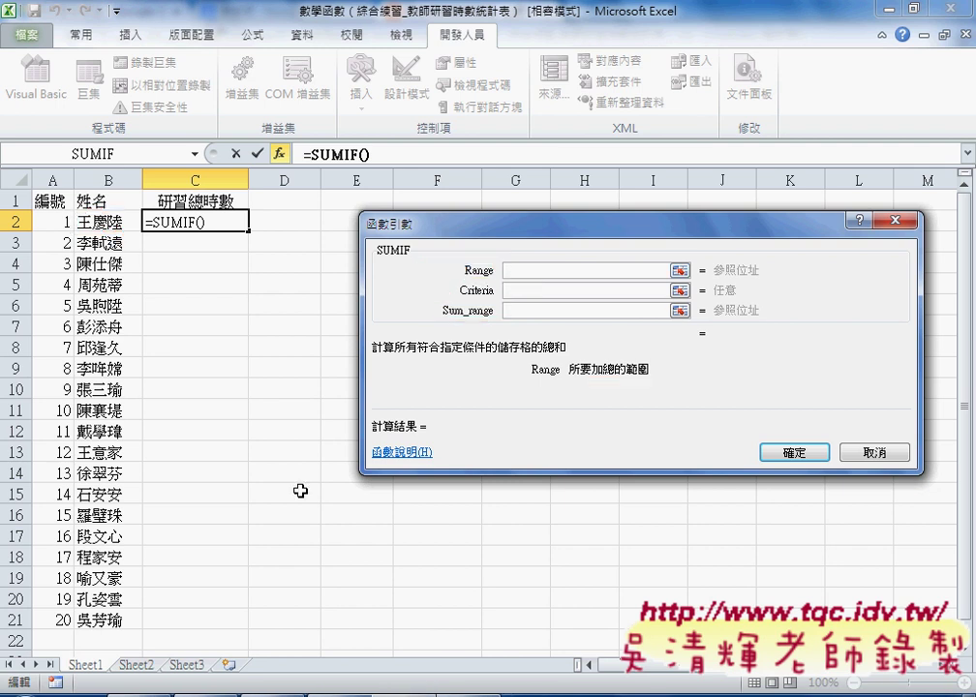
Step: Set the SUMIF Range to Sheet2!B3:B16 and the Criteria to Sheet1 cell B2
click(136, 666)
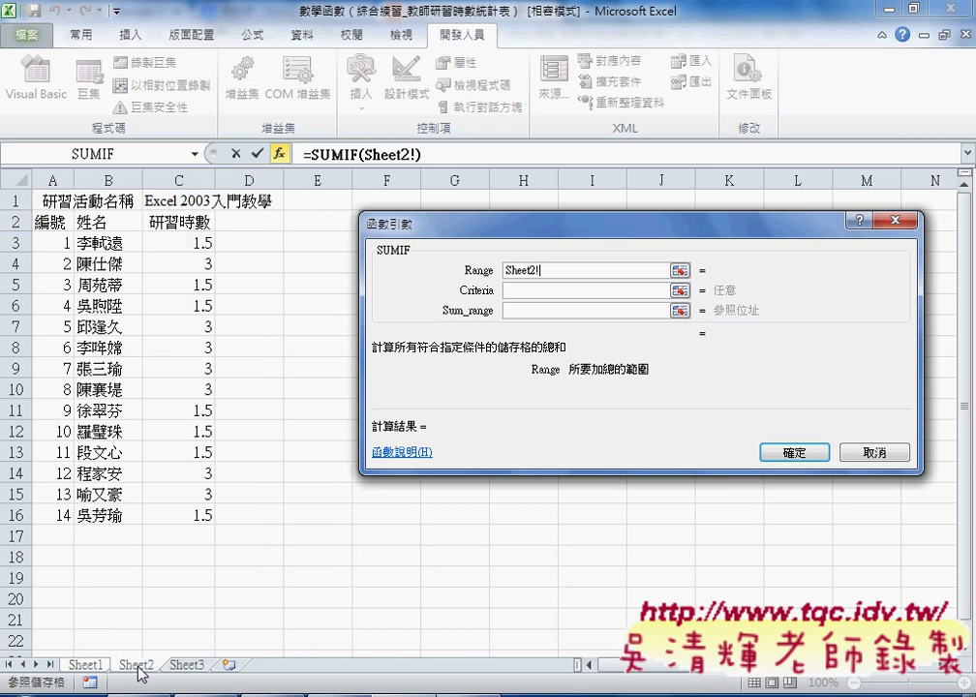
drag(106, 243, 109, 516)
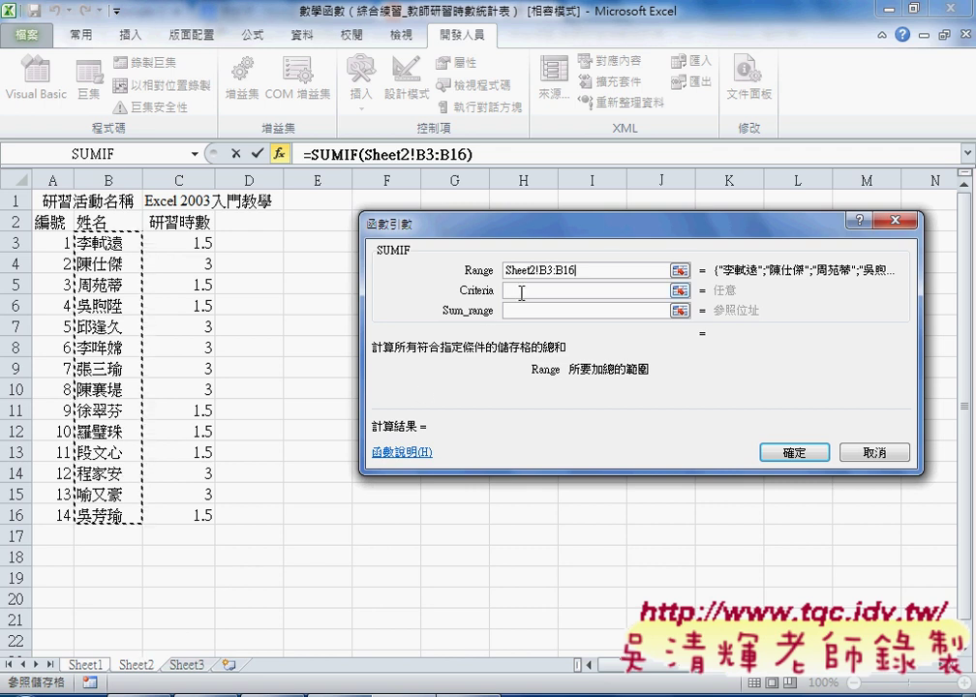
click(522, 291)
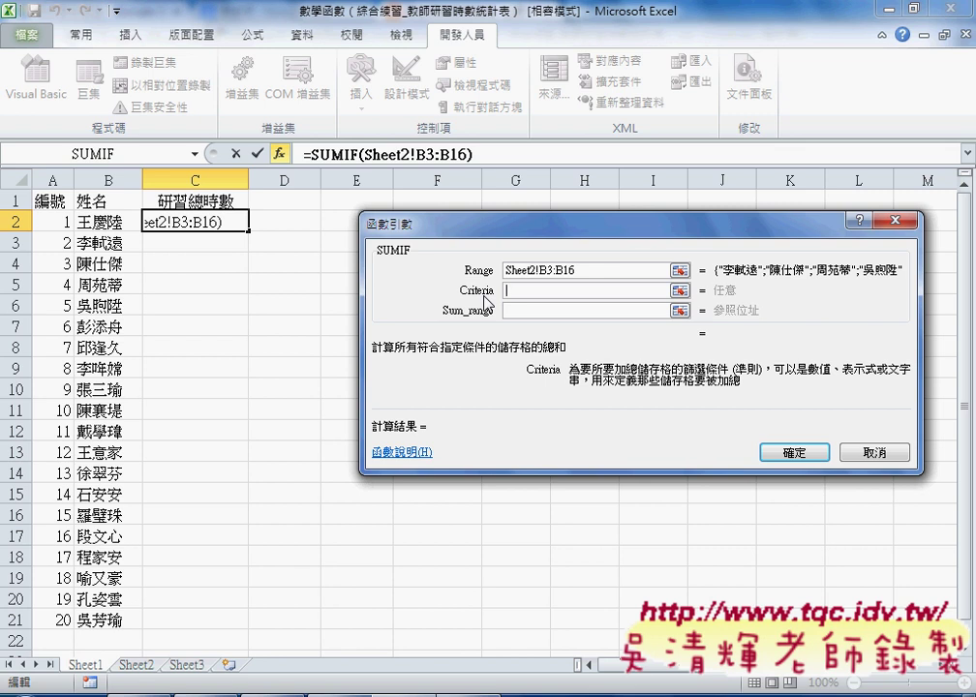
click(114, 222)
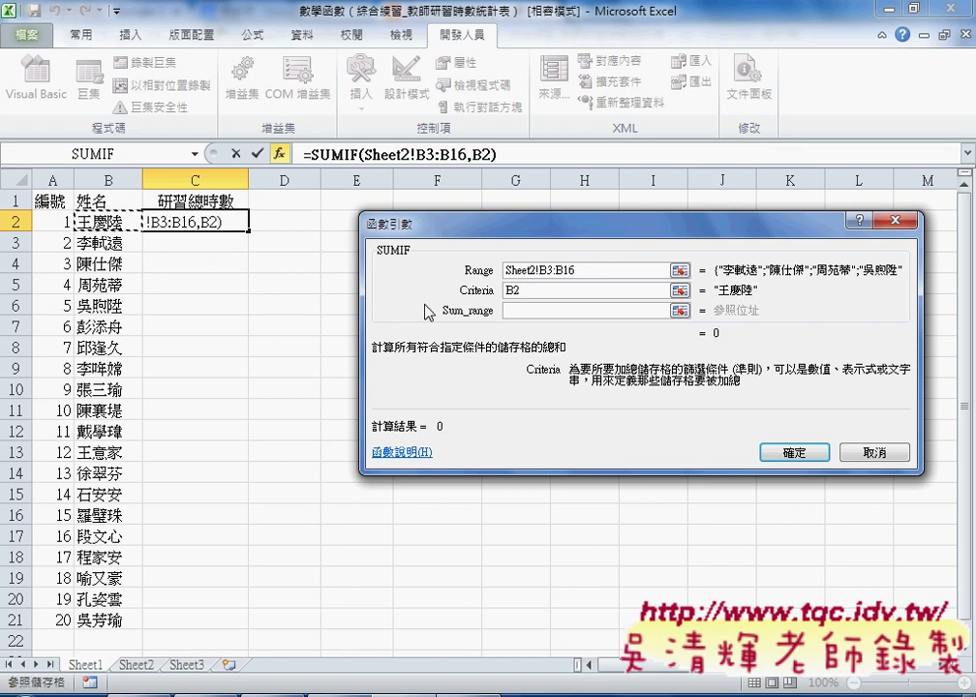
double_click(513, 290)
drag(594, 271, 531, 266)
click(528, 312)
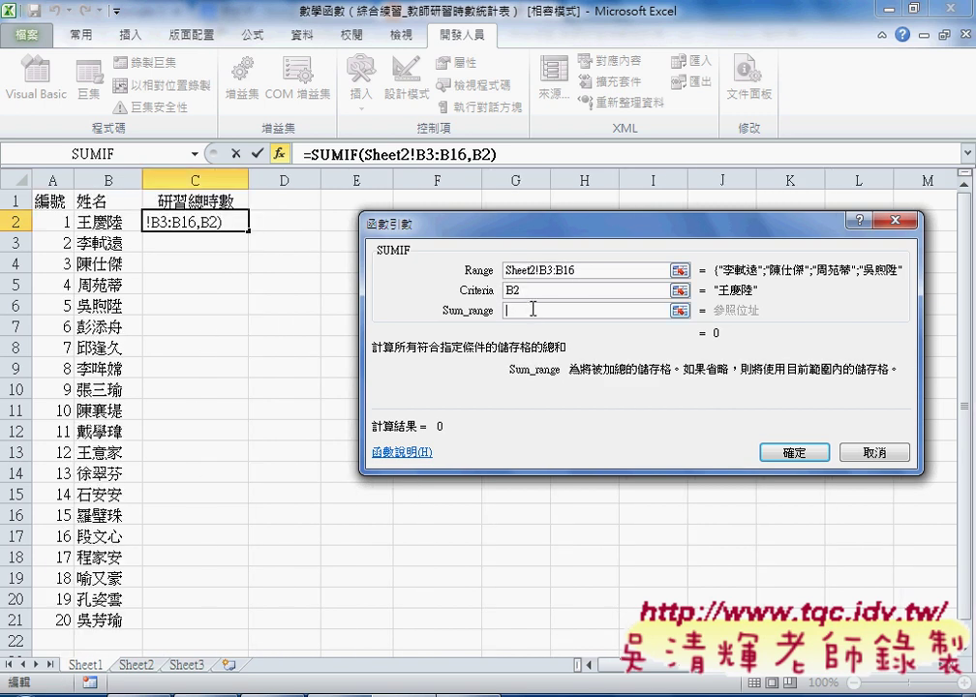
Step: Set Sum_range to Sheet2!C3:C16 and mark Sheet2 as the data source
click(143, 668)
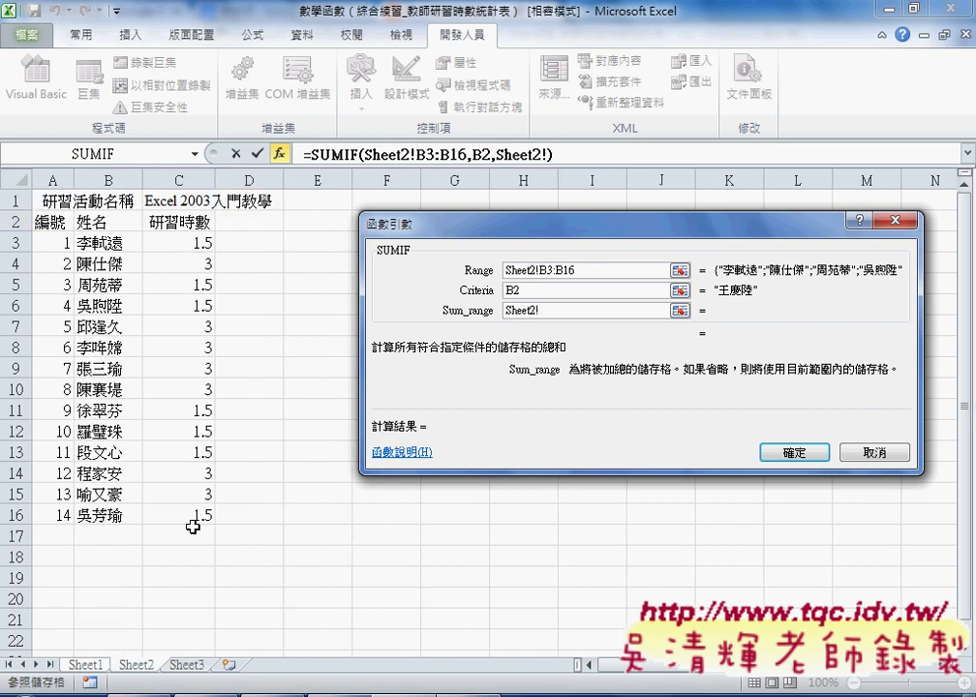
drag(155, 244, 189, 513)
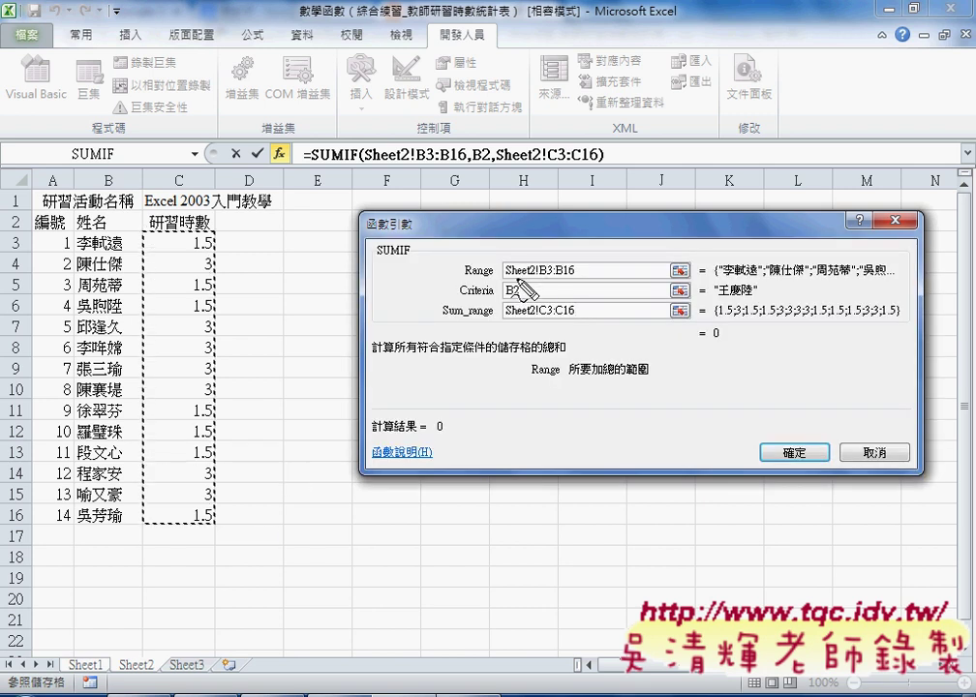
drag(505, 282, 553, 280)
drag(145, 651, 124, 655)
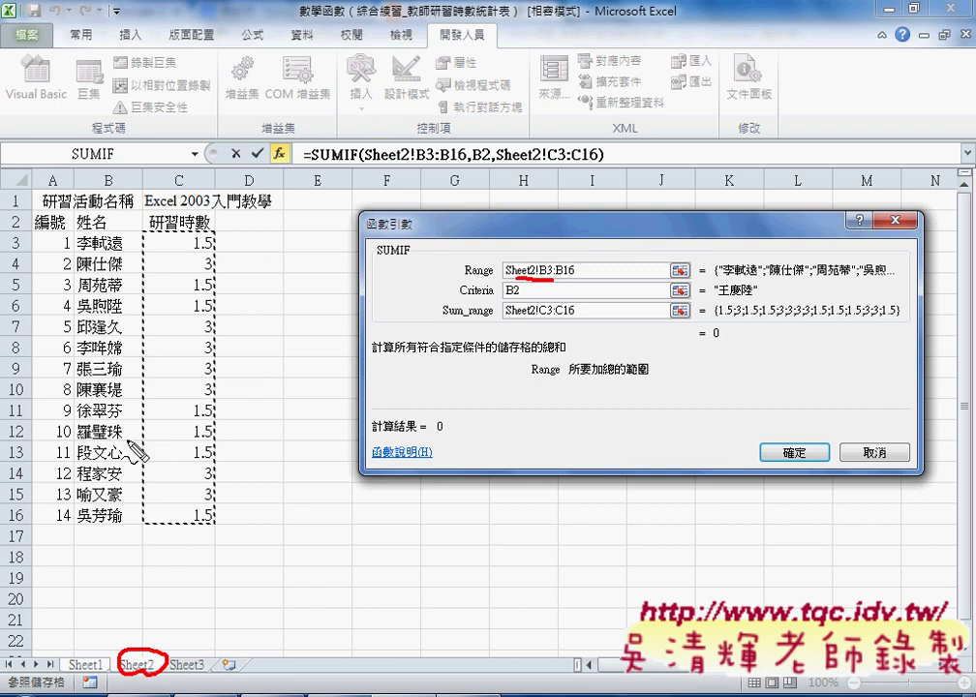
drag(73, 205, 65, 467)
Step: Annotate the name column B, the B2 criterion and hours column C, then clear the marks
mouse_move(77, 233)
mouse_down()
mouse_move(124, 229)
mouse_move(134, 399)
mouse_move(136, 527)
mouse_move(92, 531)
mouse_up()
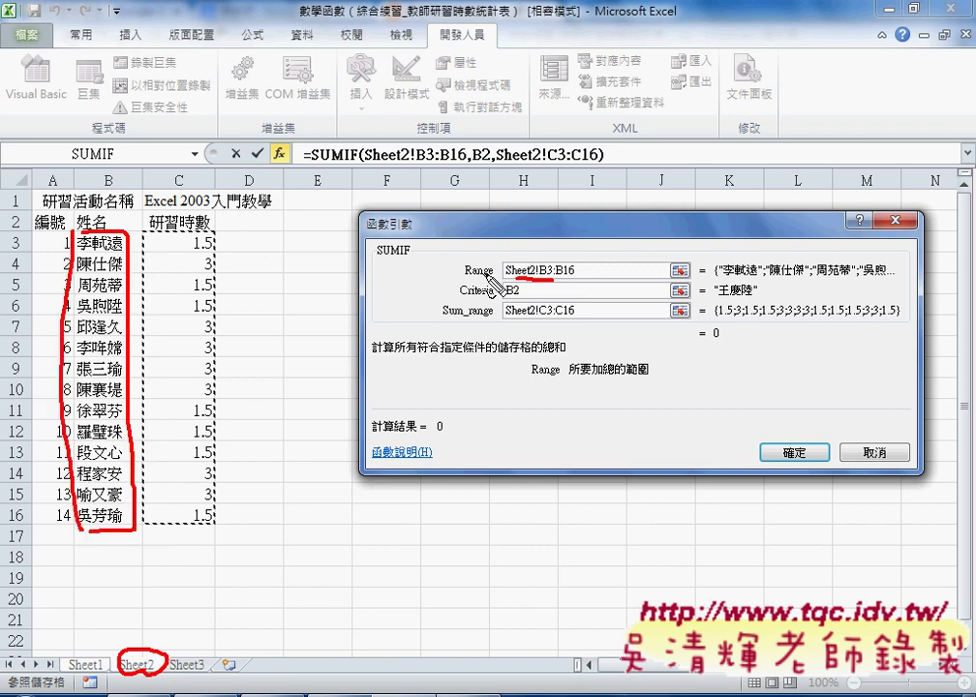
drag(503, 300, 521, 299)
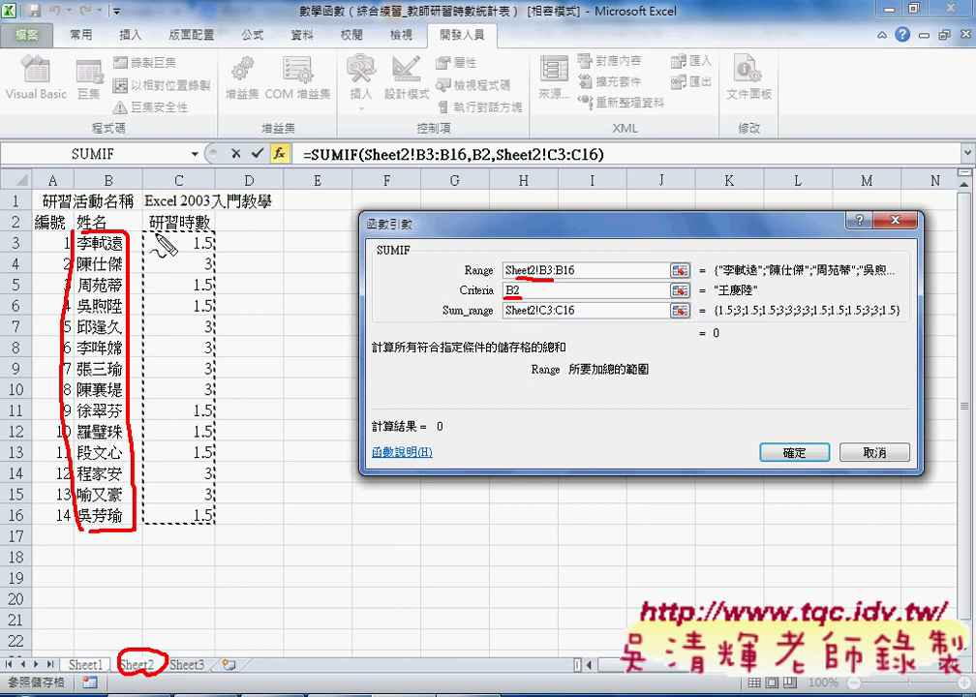
mouse_move(150, 233)
mouse_down()
mouse_move(208, 232)
mouse_move(219, 484)
mouse_move(199, 527)
mouse_move(153, 435)
mouse_move(153, 254)
mouse_up()
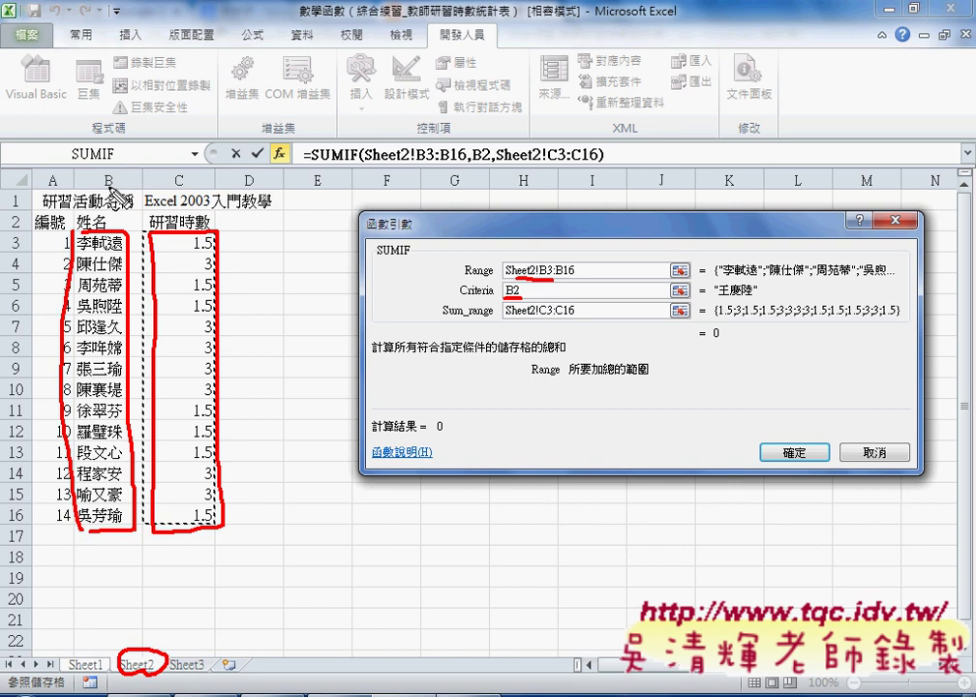
drag(108, 165, 116, 192)
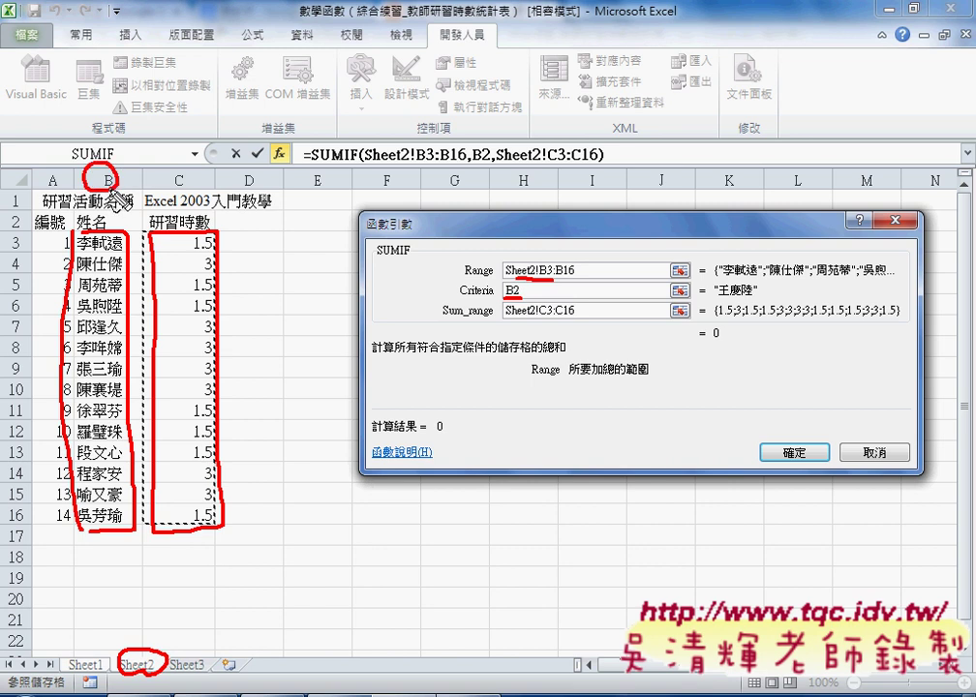
mouse_move(177, 190)
mouse_down()
mouse_move(184, 173)
mouse_move(197, 186)
mouse_up()
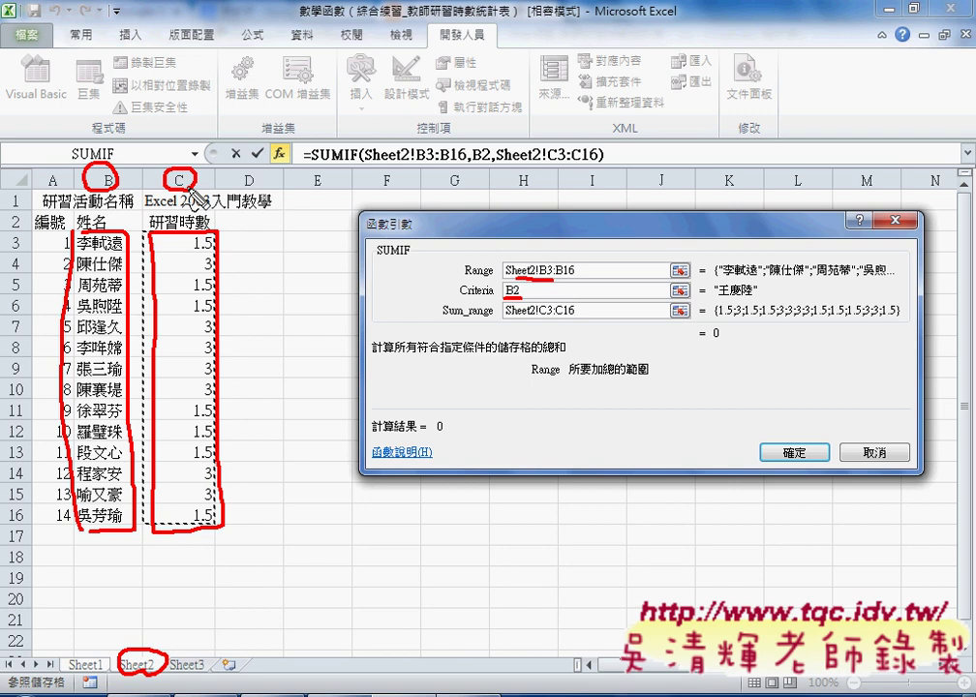
key(Escape)
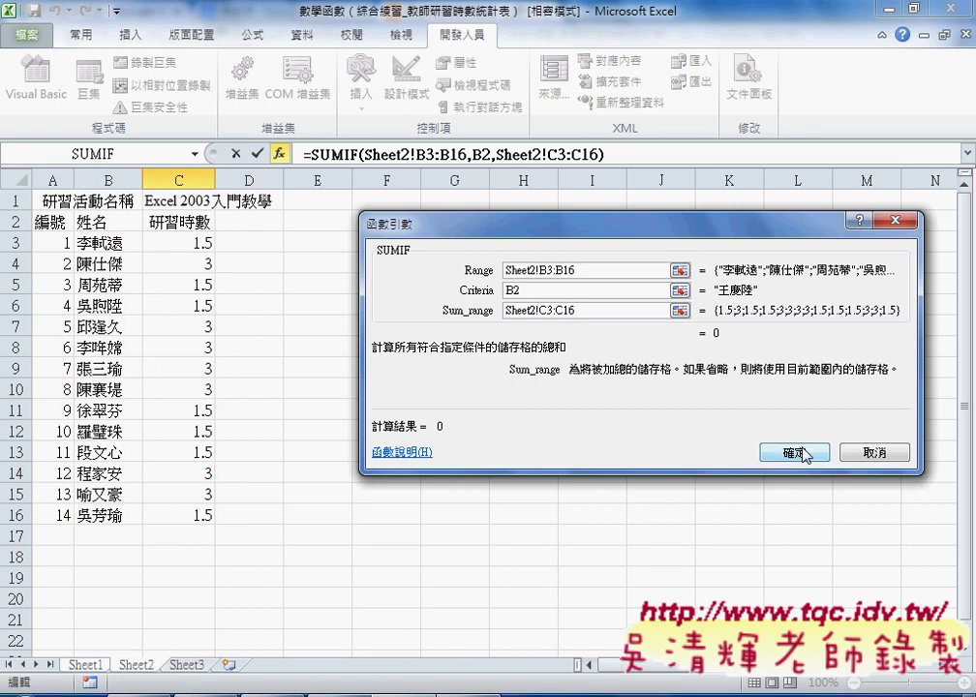
Step: Select the B2 criterion and the B3:B16 range reference in the dialog
click(535, 291)
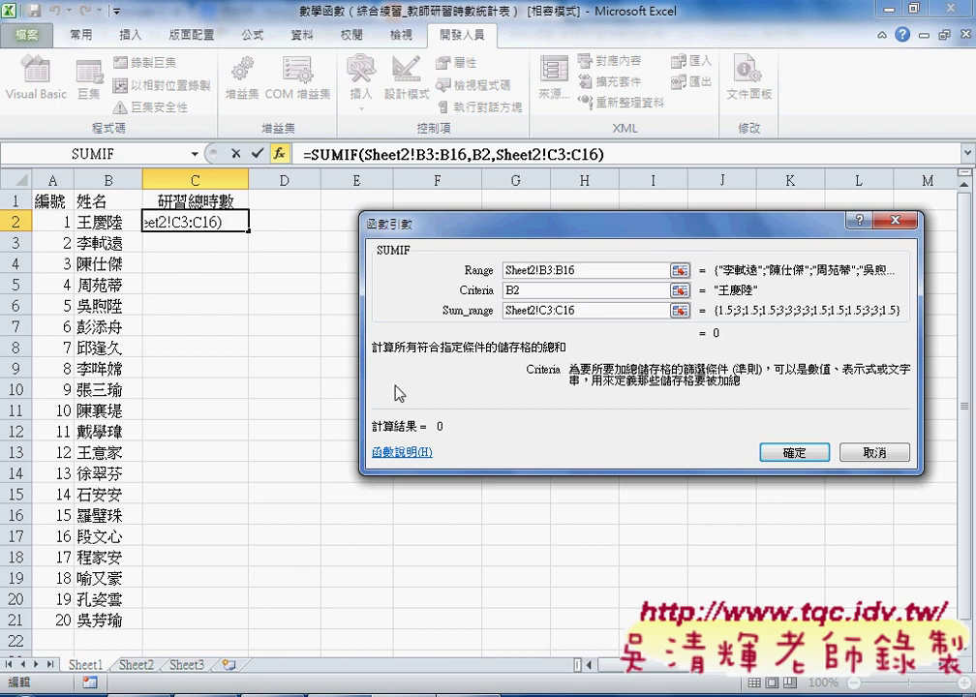
double_click(503, 290)
double_click(543, 270)
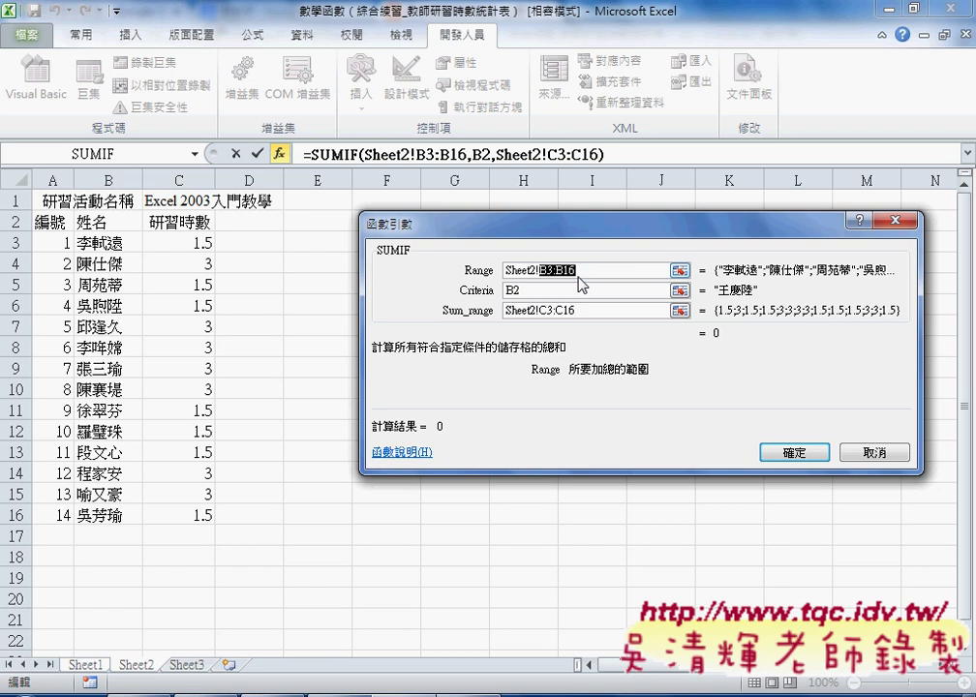
Step: Make the ranges Sheet2!$B$3:$B$16 and Sheet2!$C$3:$C$16 absolute with F4 and confirm the formula
key(F4)
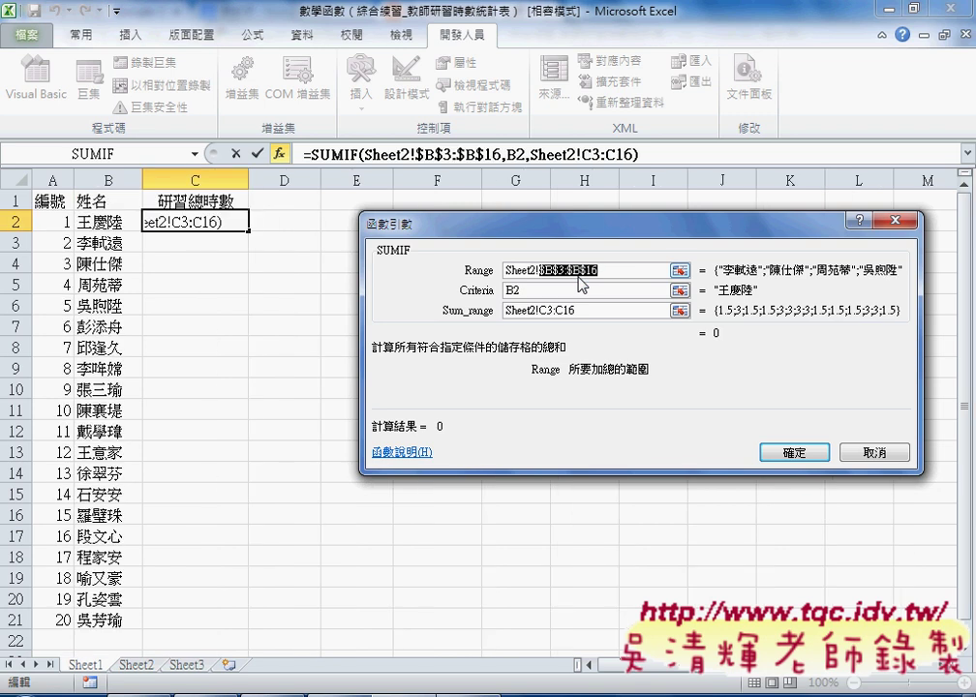
double_click(606, 313)
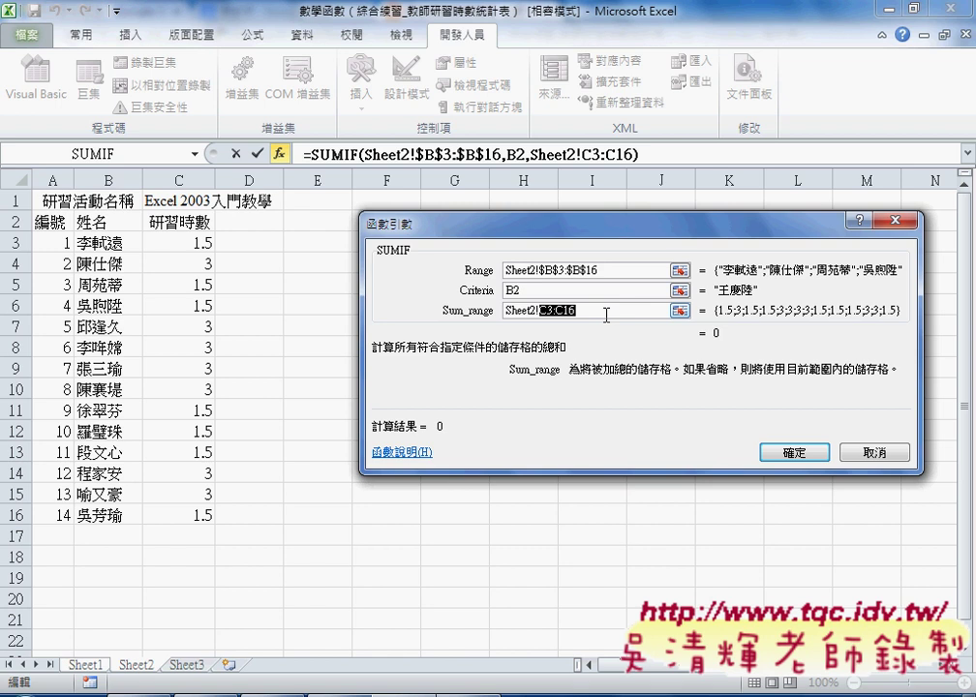
key(F4)
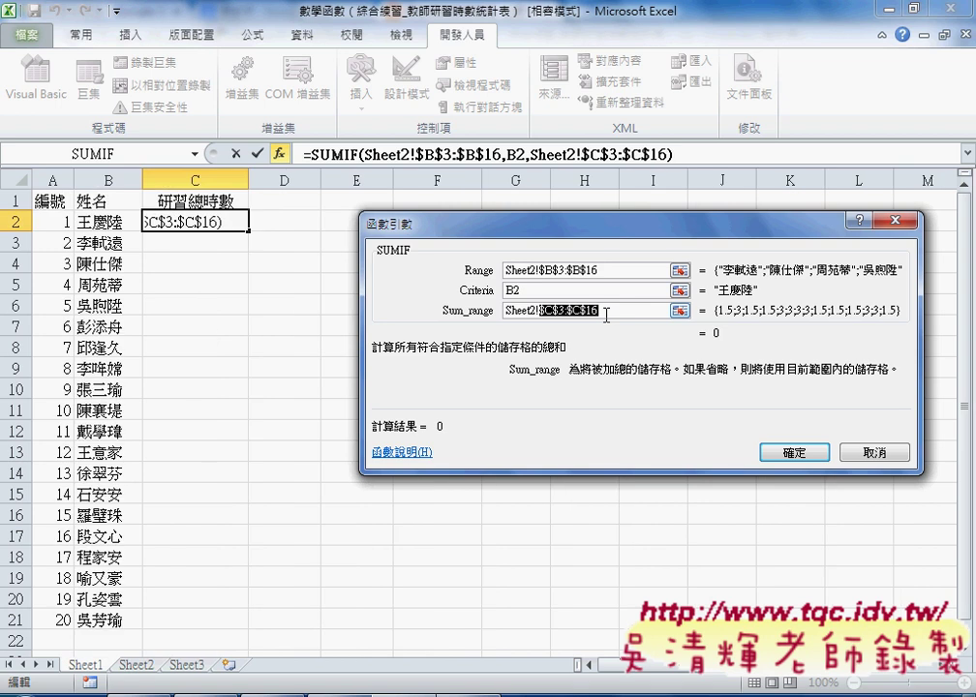
click(524, 290)
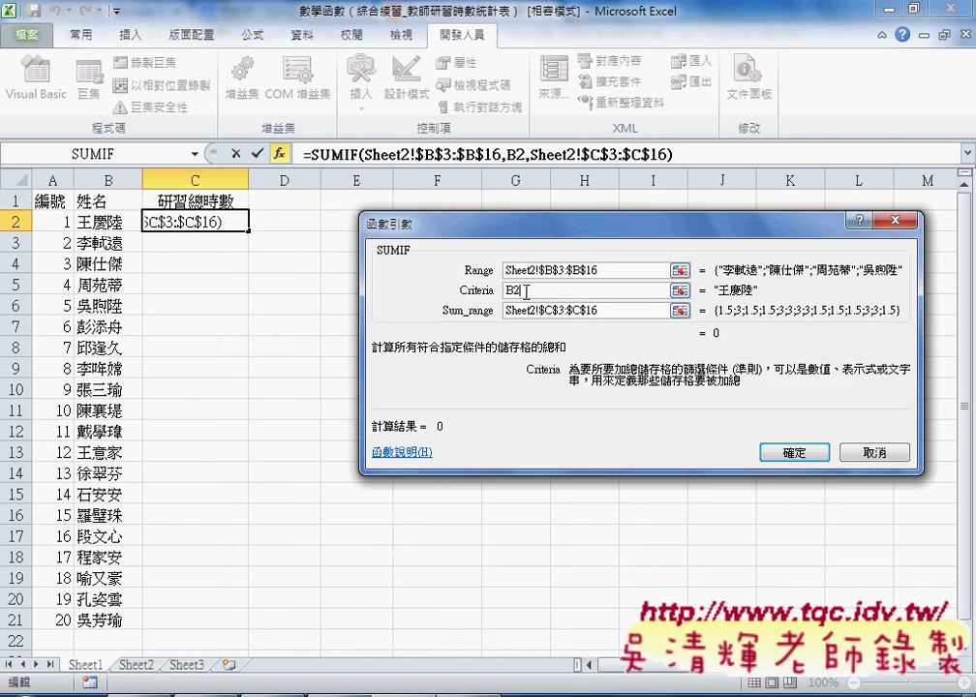
click(795, 455)
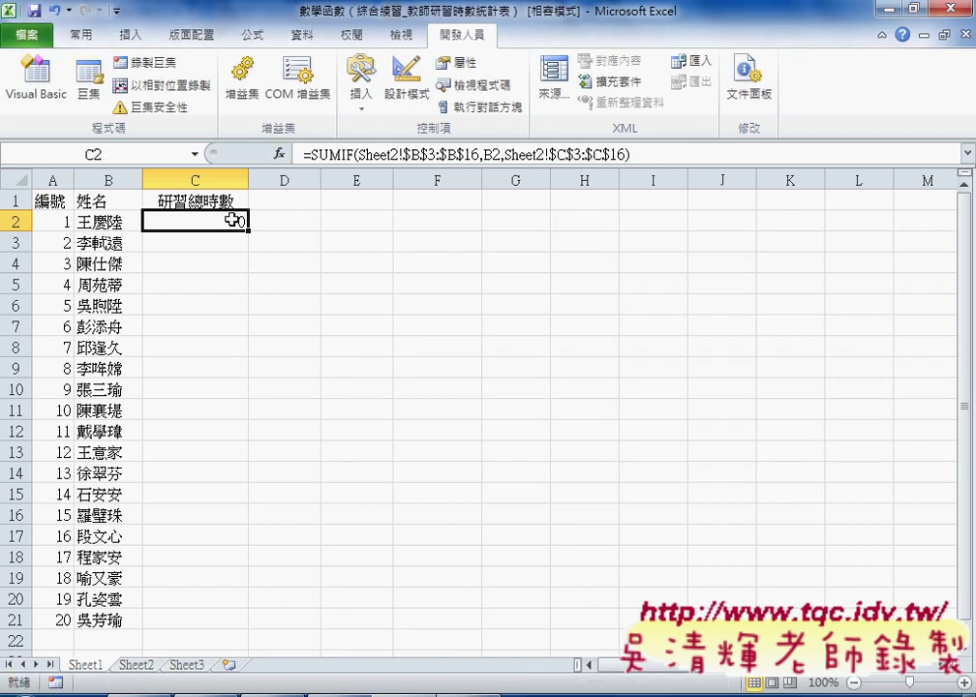
click(92, 221)
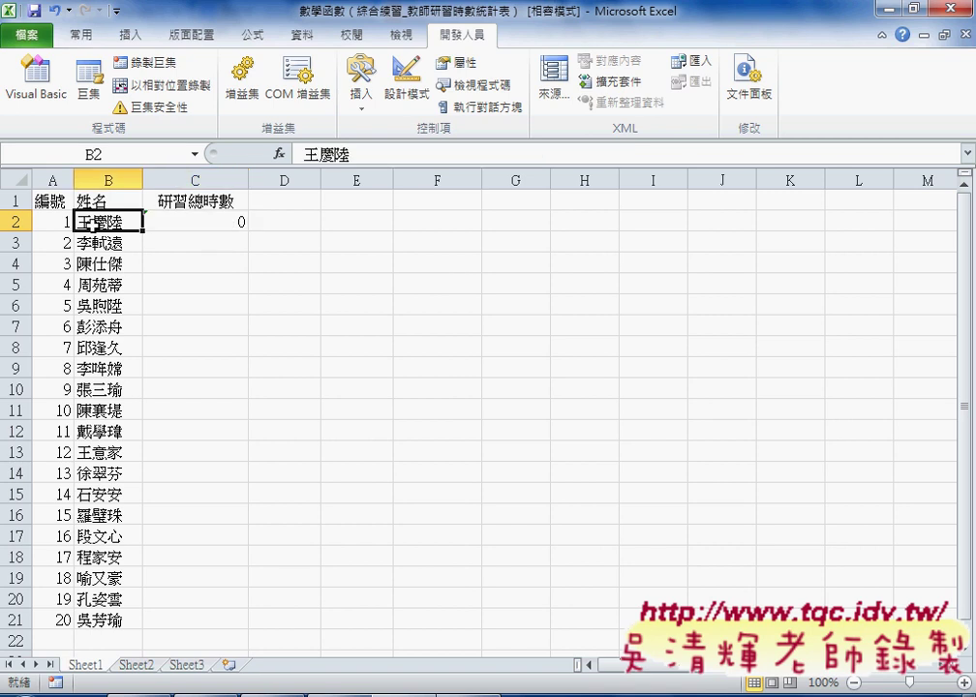
click(183, 226)
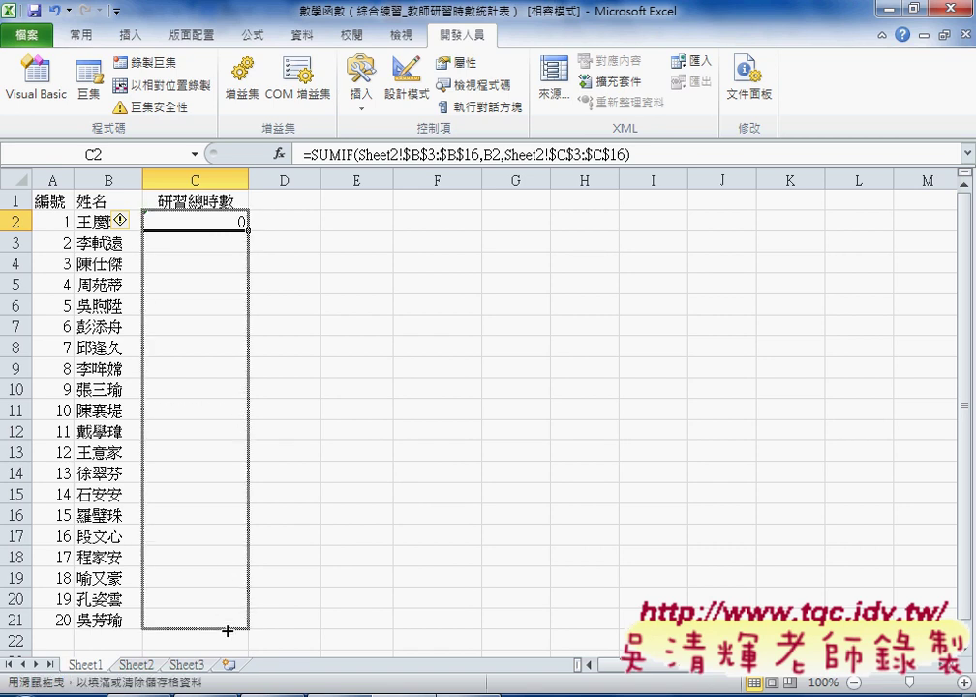
Step: Fill the SUMIF from C2 down to C21 and inspect the formulas in C3 and C4
drag(249, 230, 229, 624)
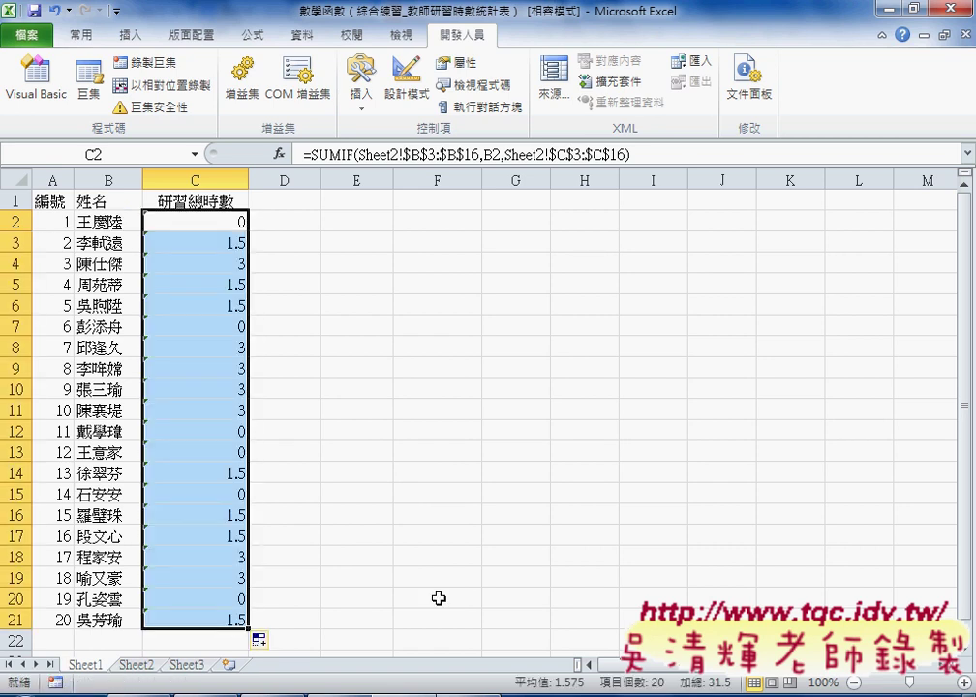
click(99, 243)
click(187, 244)
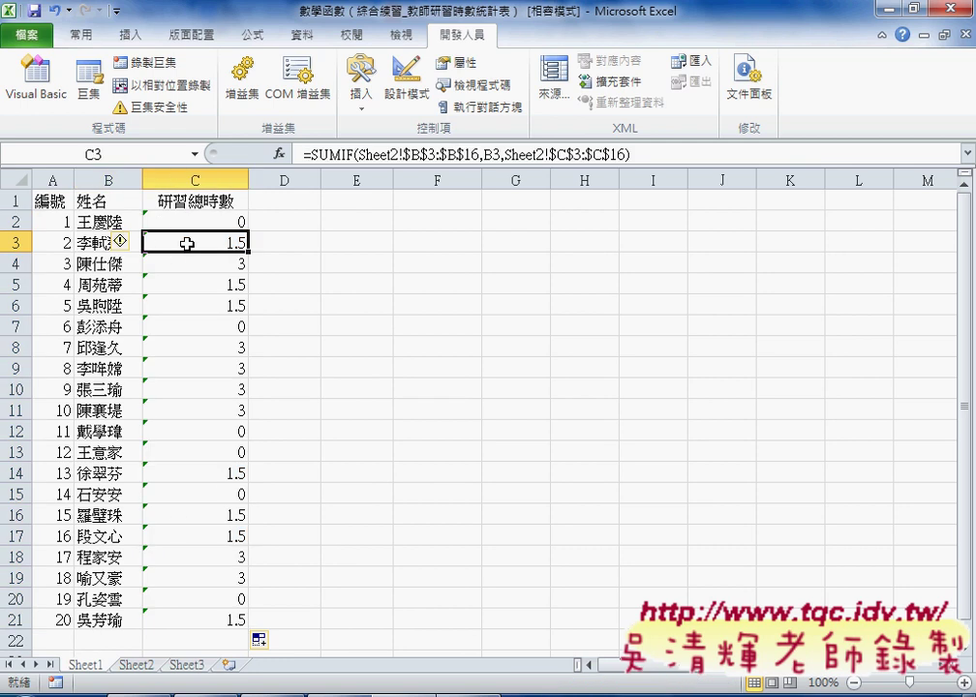
click(98, 263)
click(186, 264)
Step: Cross-check teachers' names and hours on Sheet2 against the Sheet1 totals
click(138, 666)
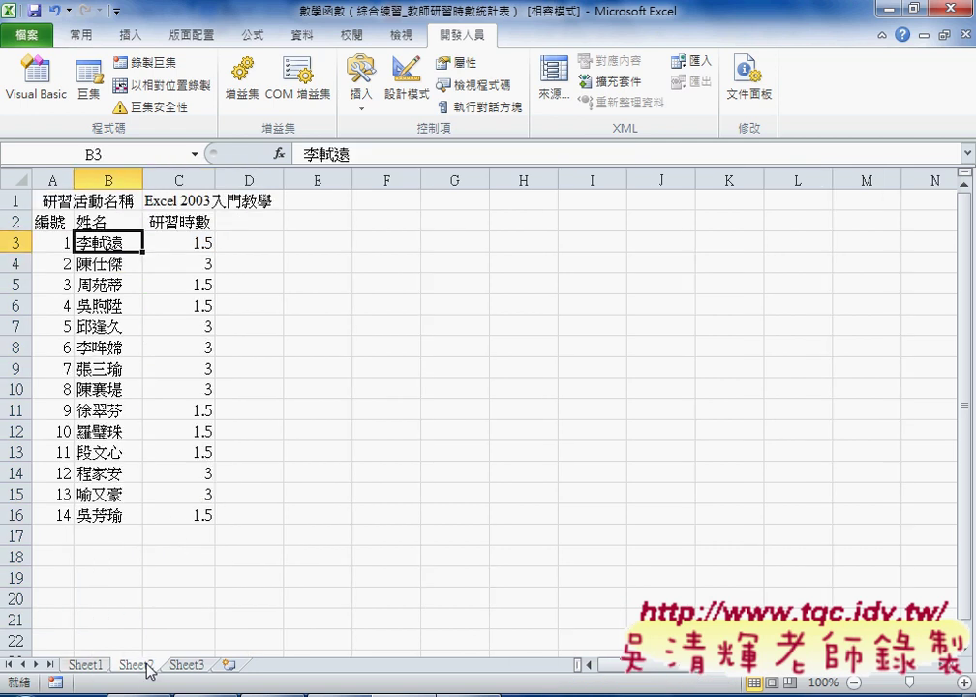
click(100, 263)
click(179, 263)
click(131, 284)
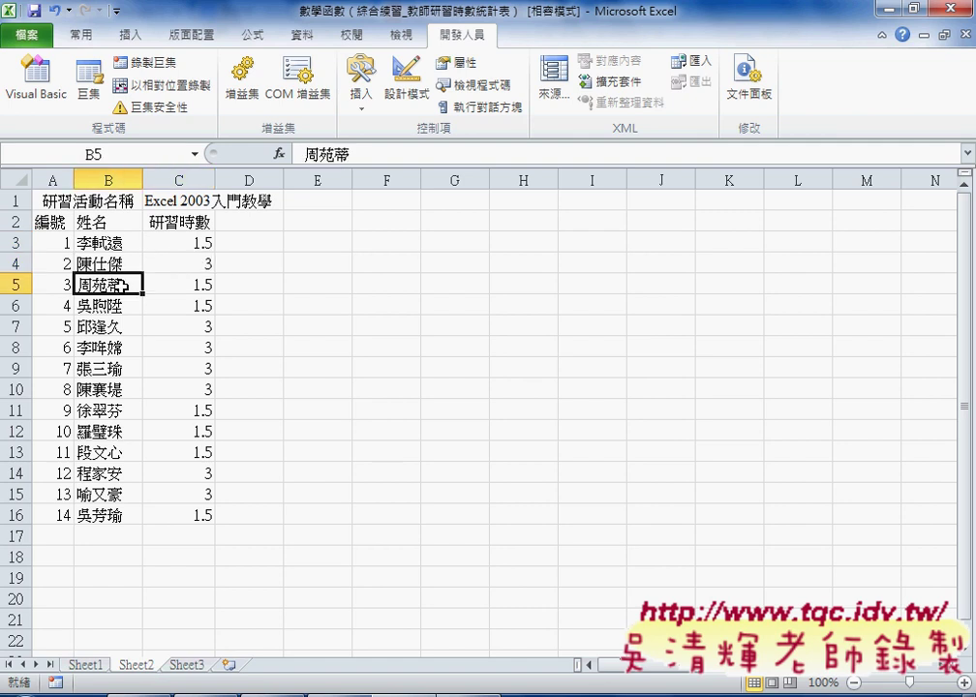
click(178, 284)
click(85, 665)
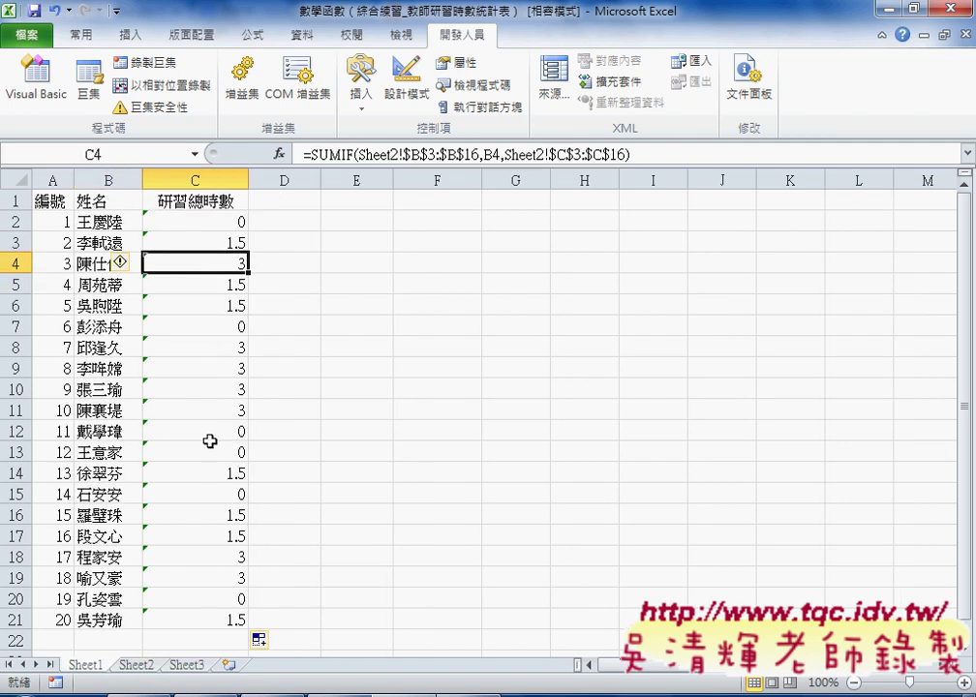
Step: Inspect the totals in C12 and C13, glance at Sheet3, and reselect C2
click(208, 433)
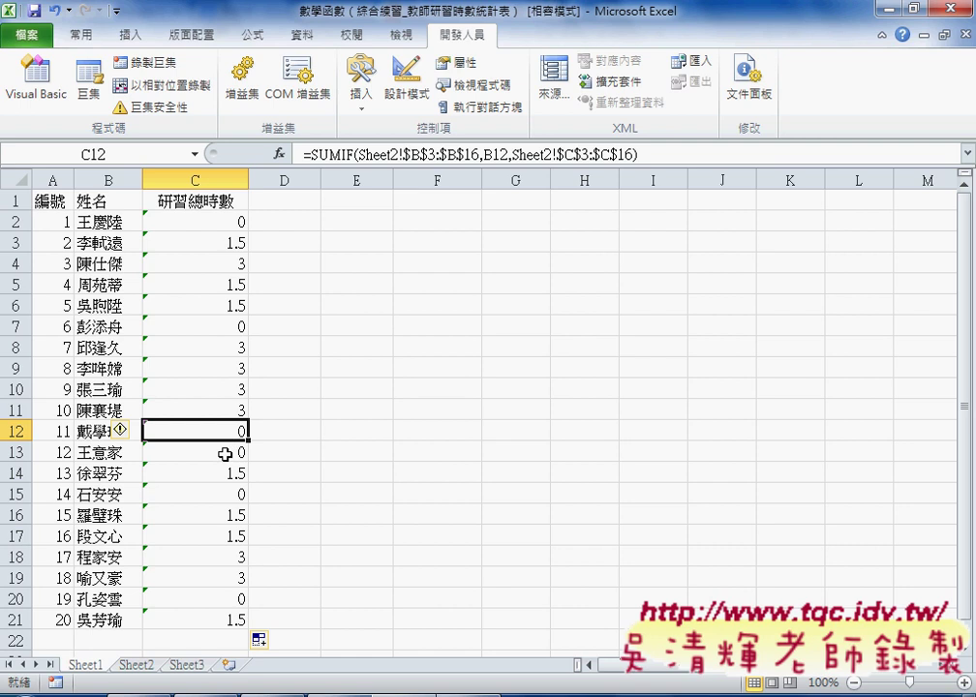
click(222, 452)
click(222, 431)
click(223, 454)
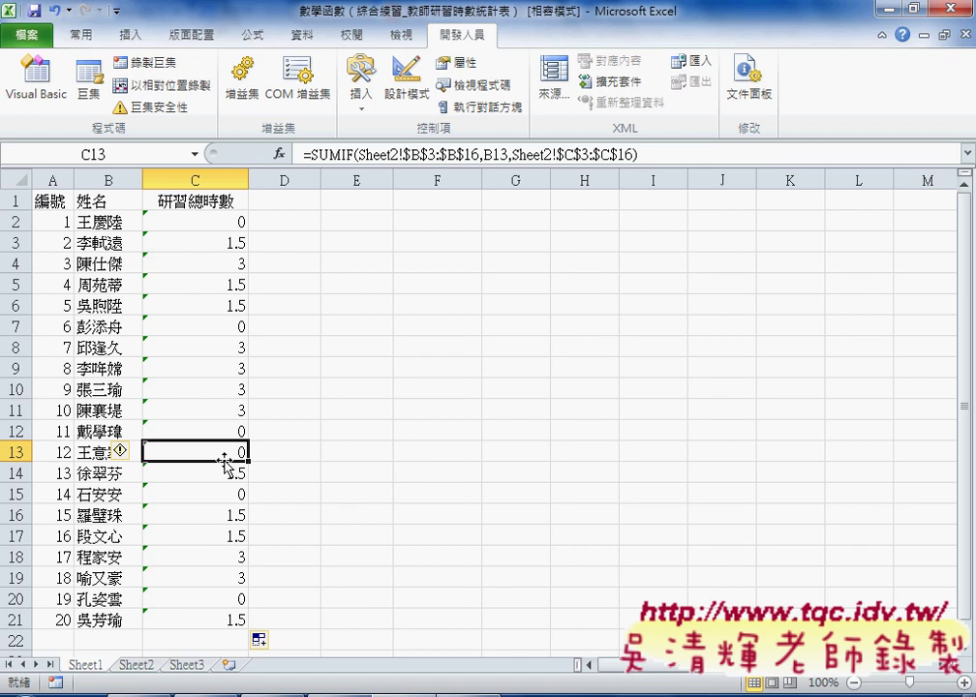
click(195, 668)
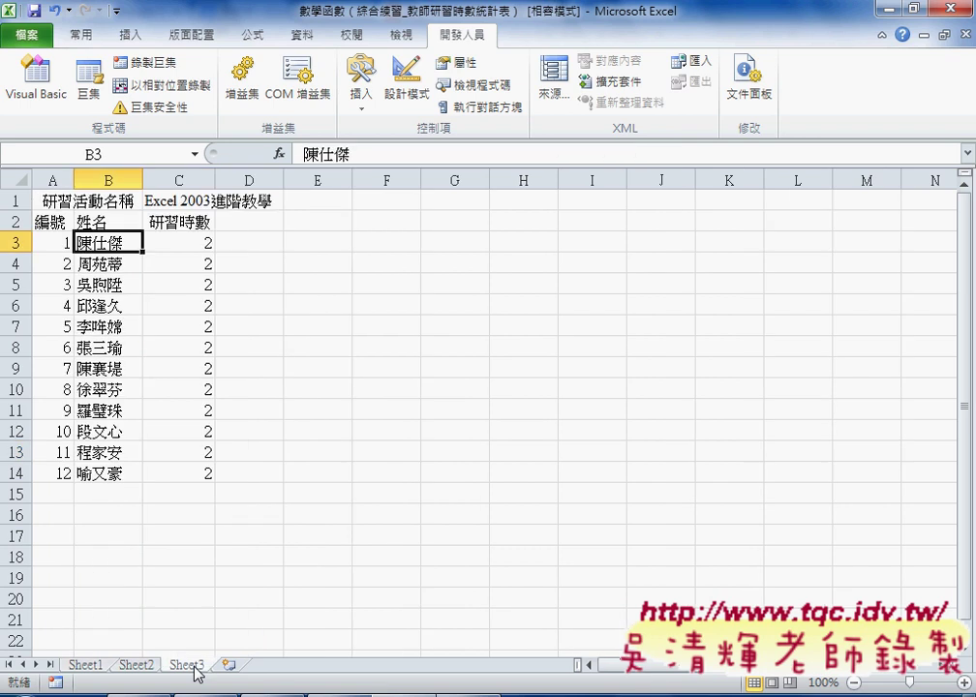
click(80, 667)
click(212, 223)
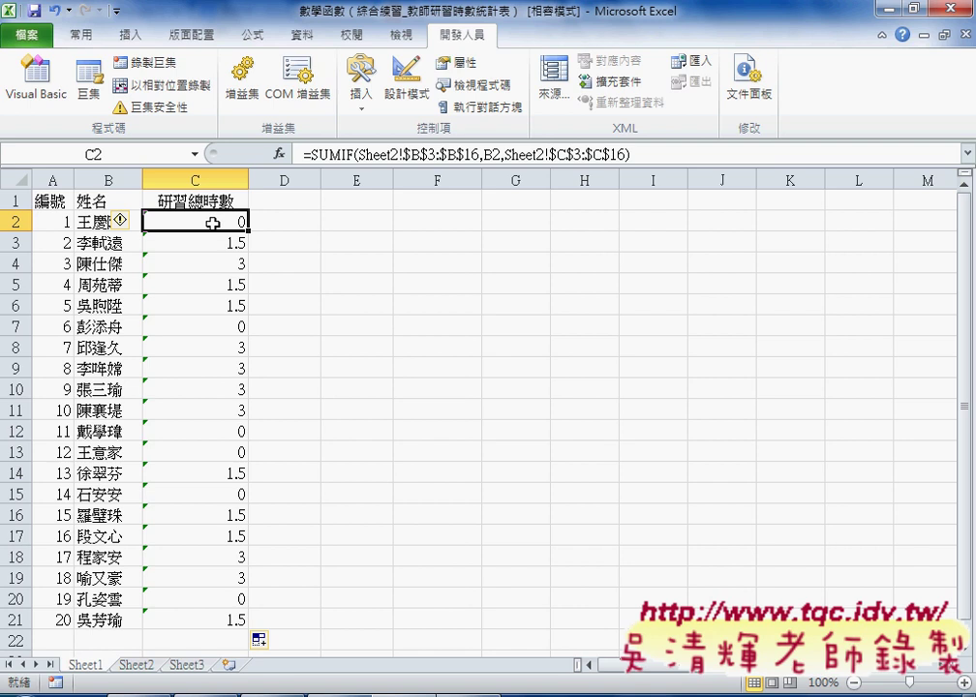
Step: Try referencing Sheet3 from C2's formula, cancel the edit, and reselect the SUMIF text
click(690, 156)
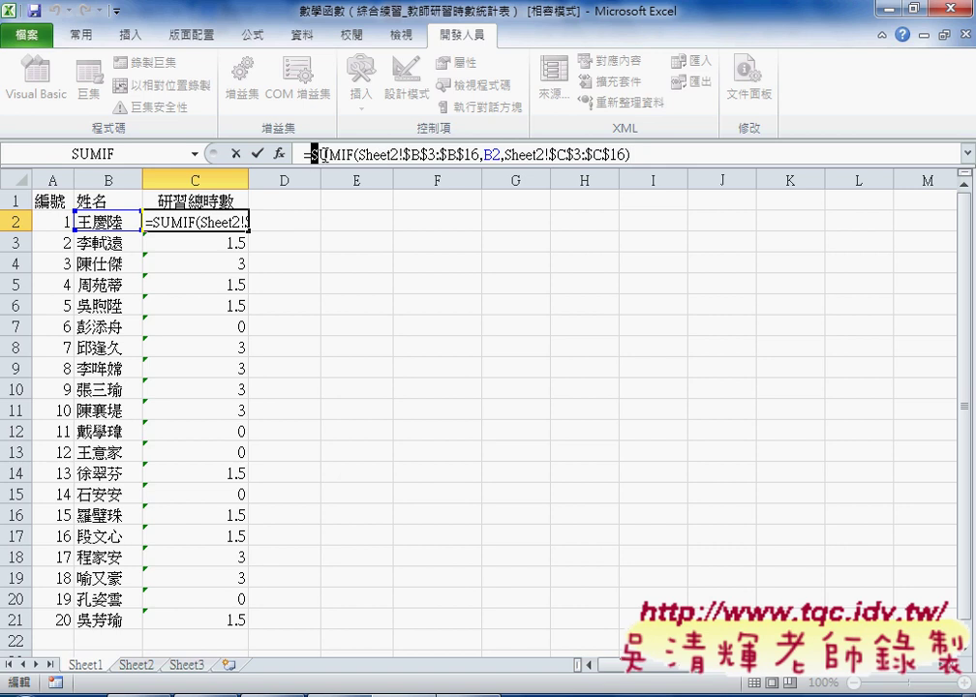
drag(302, 155, 647, 158)
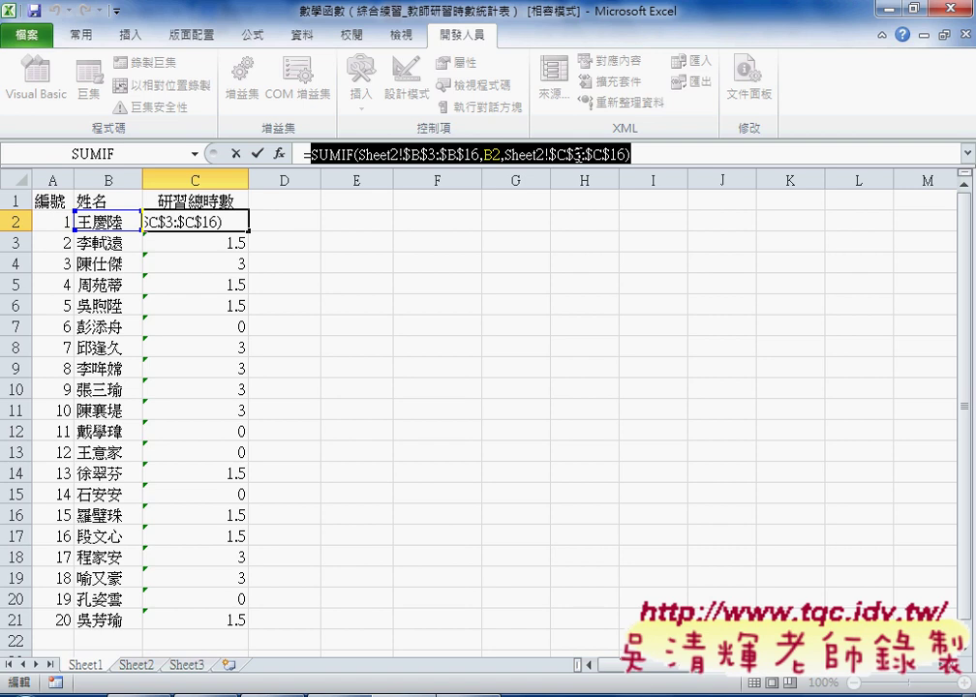
click(188, 667)
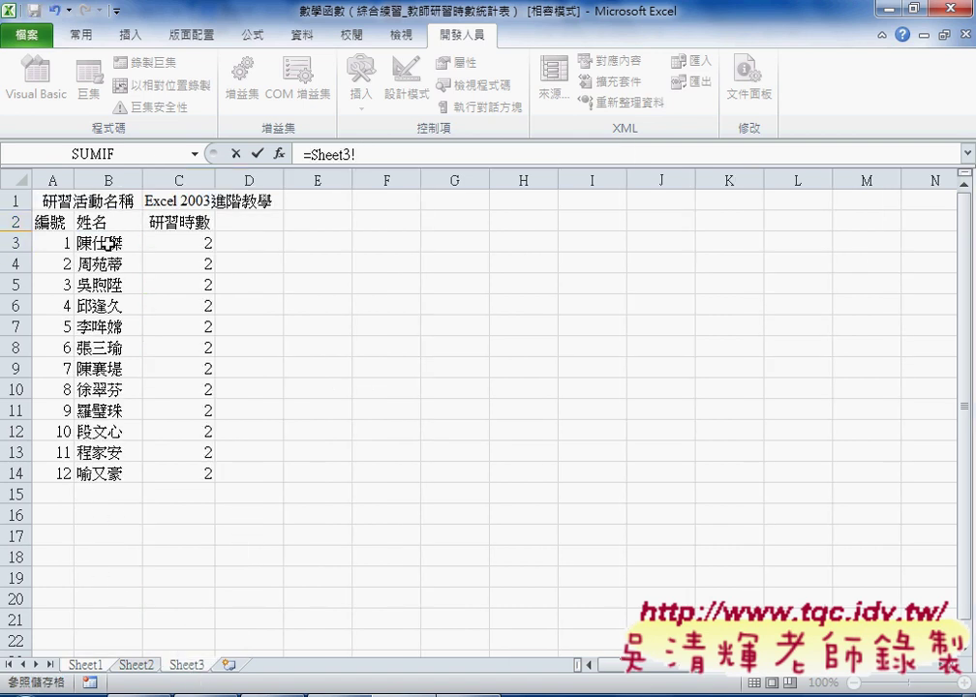
click(12, 243)
click(235, 153)
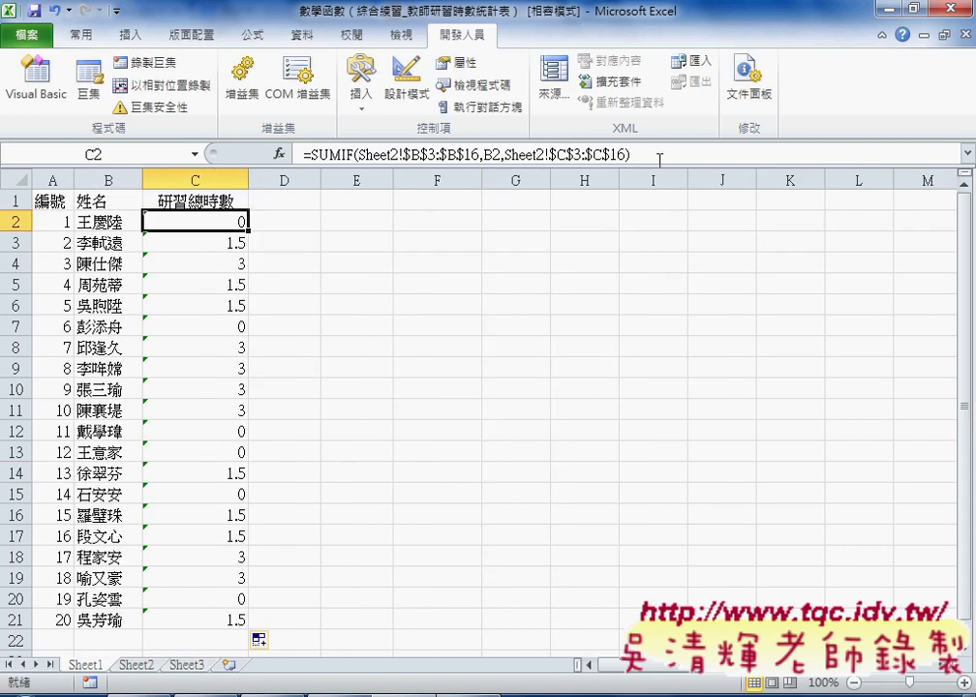
drag(631, 154, 314, 163)
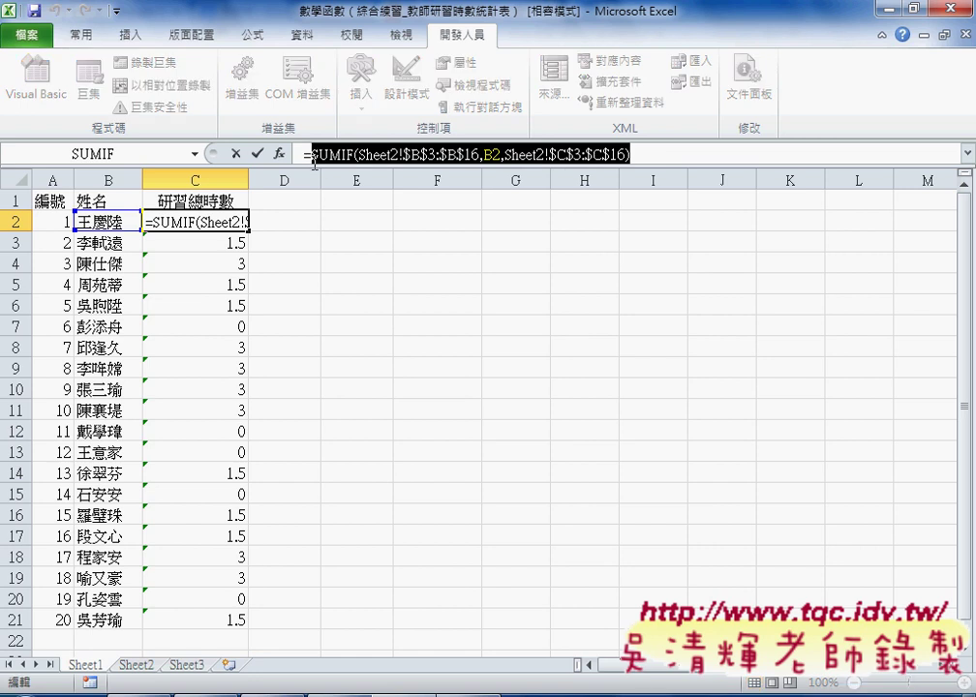
Step: Append + and a copy of the SUMIF to the end of C2's formula
click(675, 155)
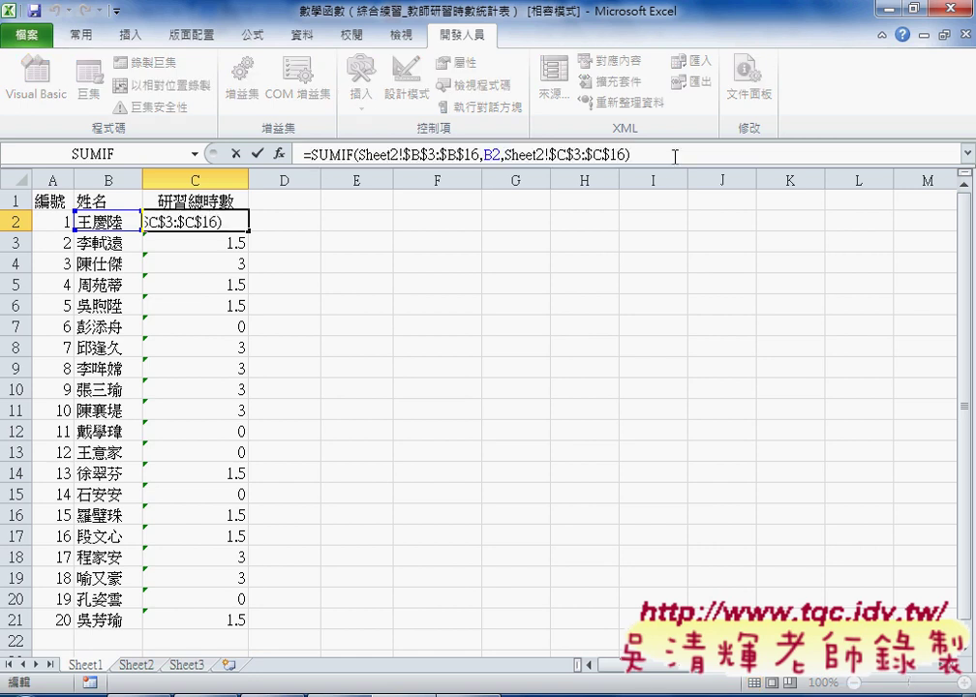
text(+)
key(BackSpace)
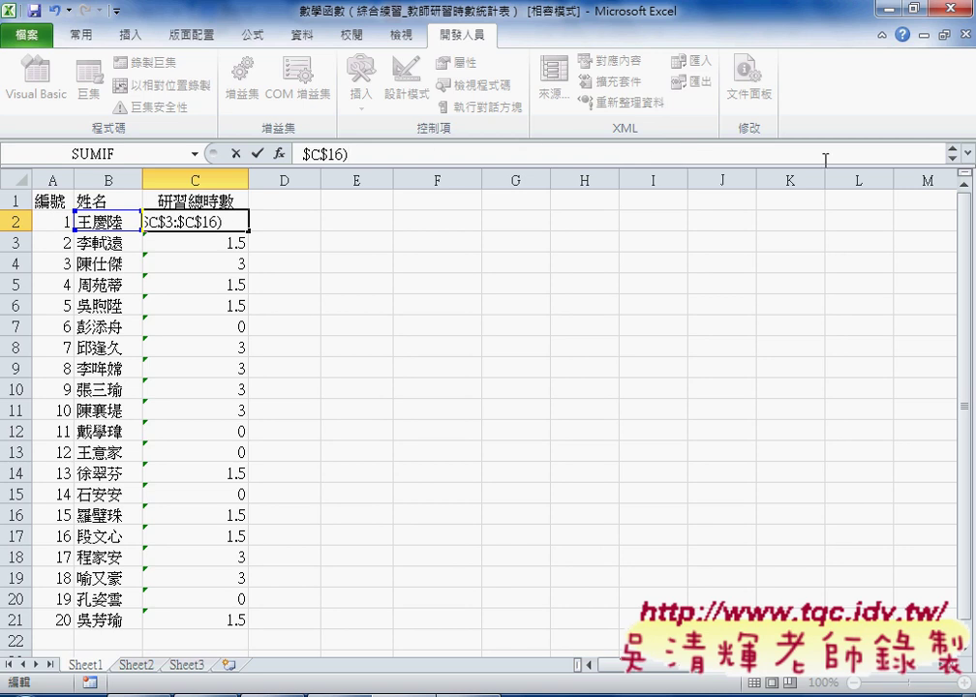
click(968, 153)
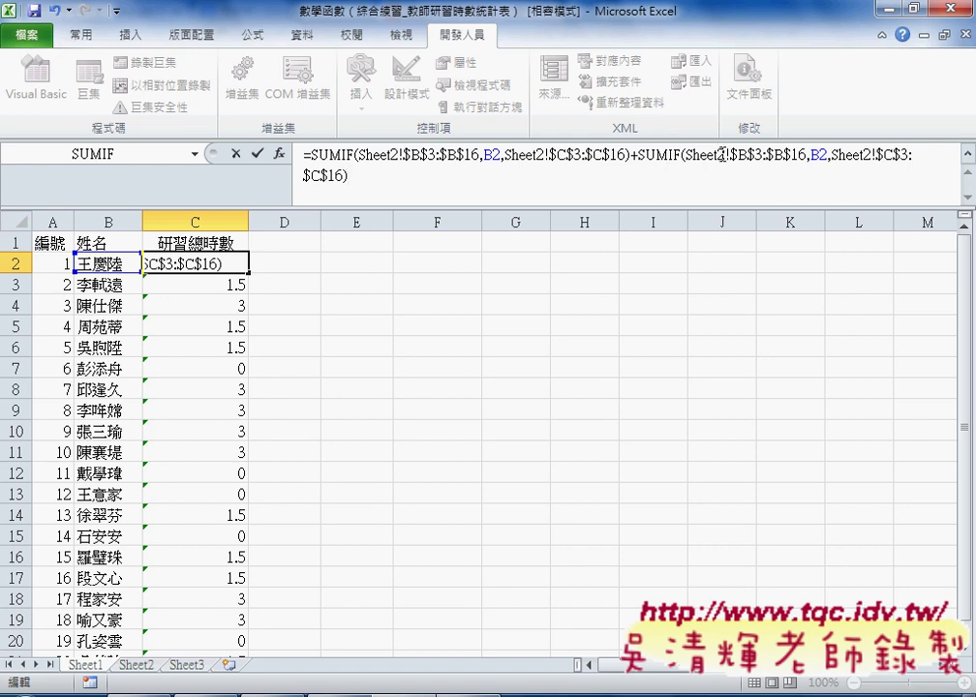
Step: Change the copied SUMIF to use Sheet3!$B$3:$B$14 and Sheet3!$C$3:$C$14
drag(718, 155, 726, 155)
text(3)
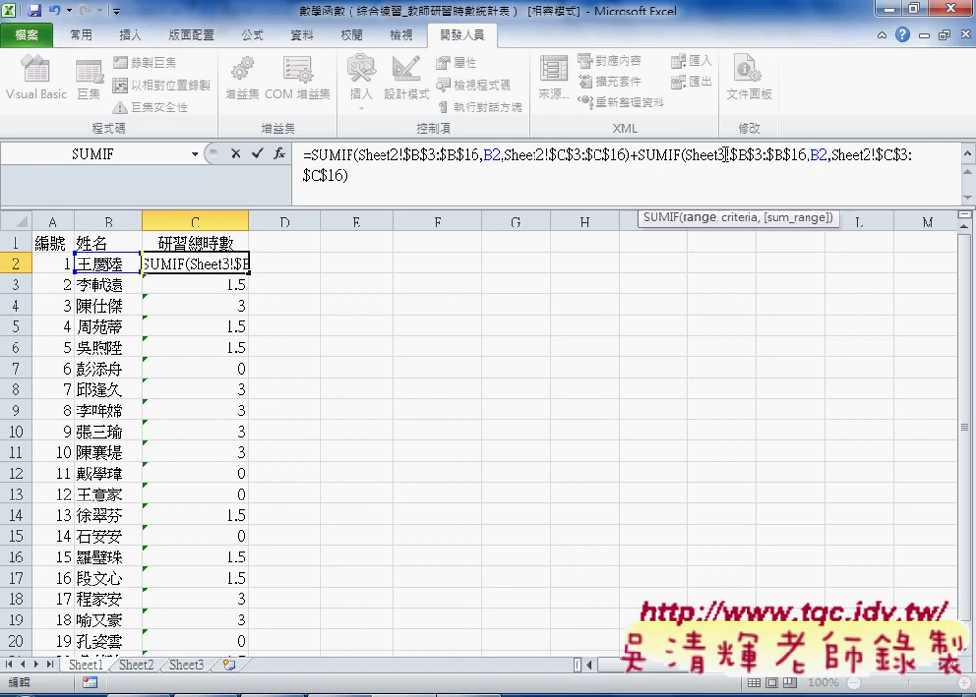
drag(799, 155, 808, 155)
text(4)
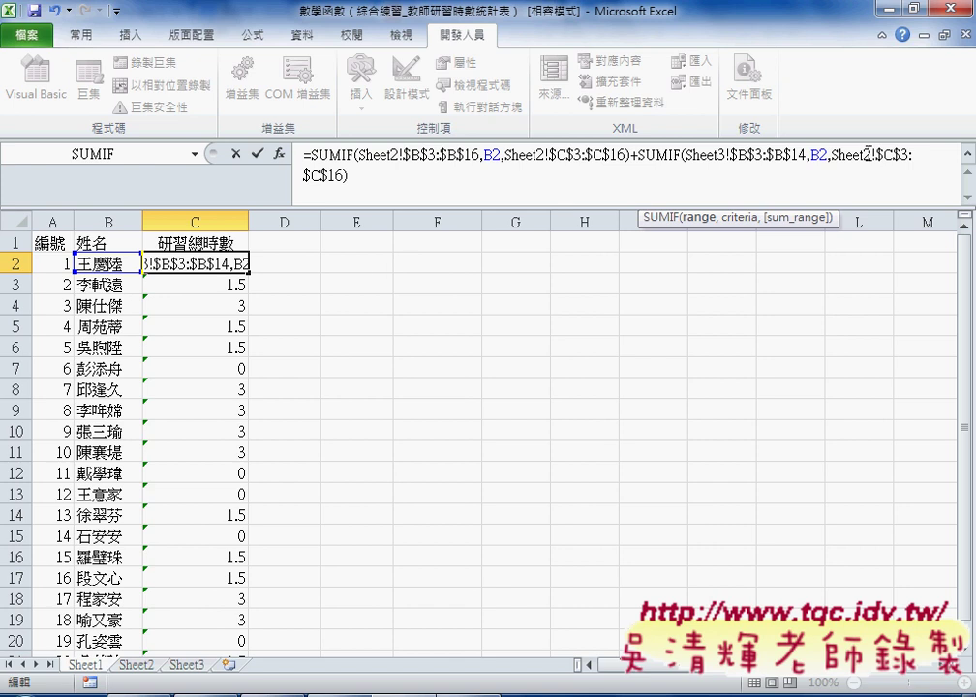
drag(864, 155, 873, 155)
text(3)
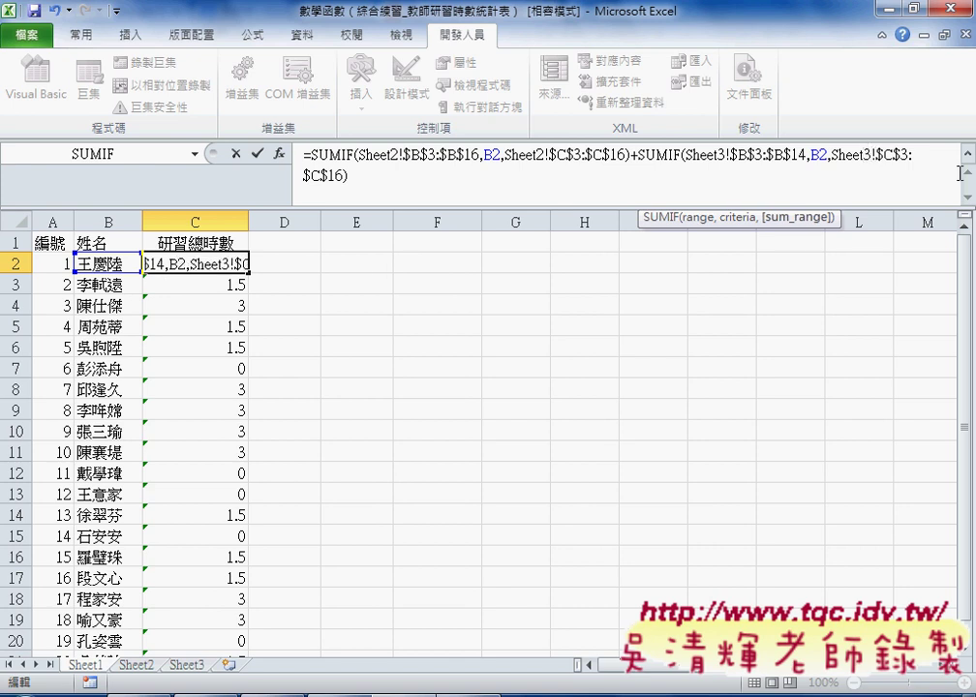
drag(336, 175, 345, 175)
text(4)
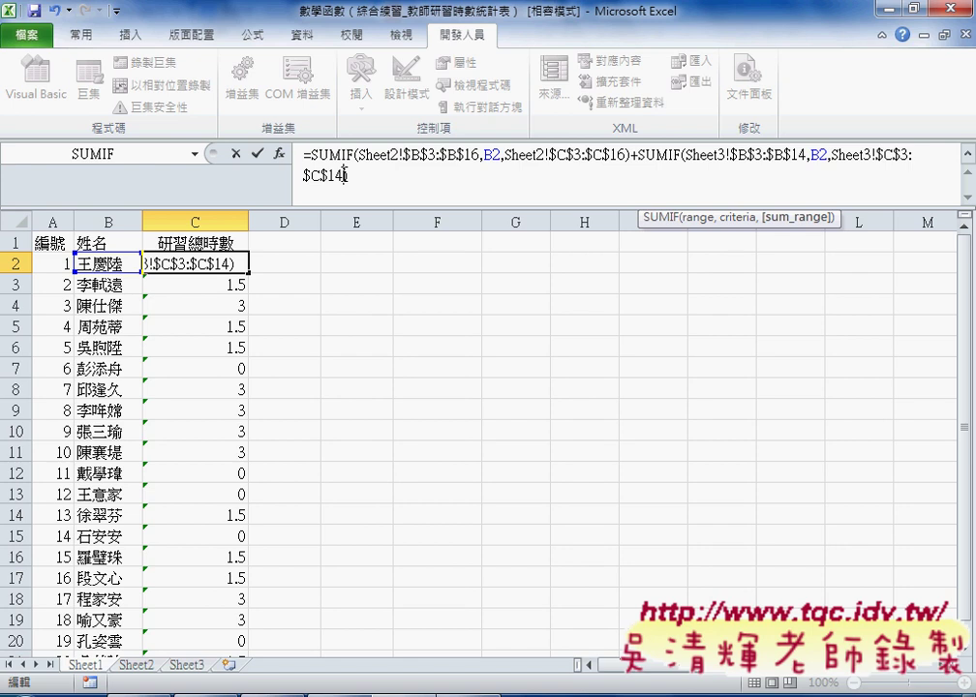